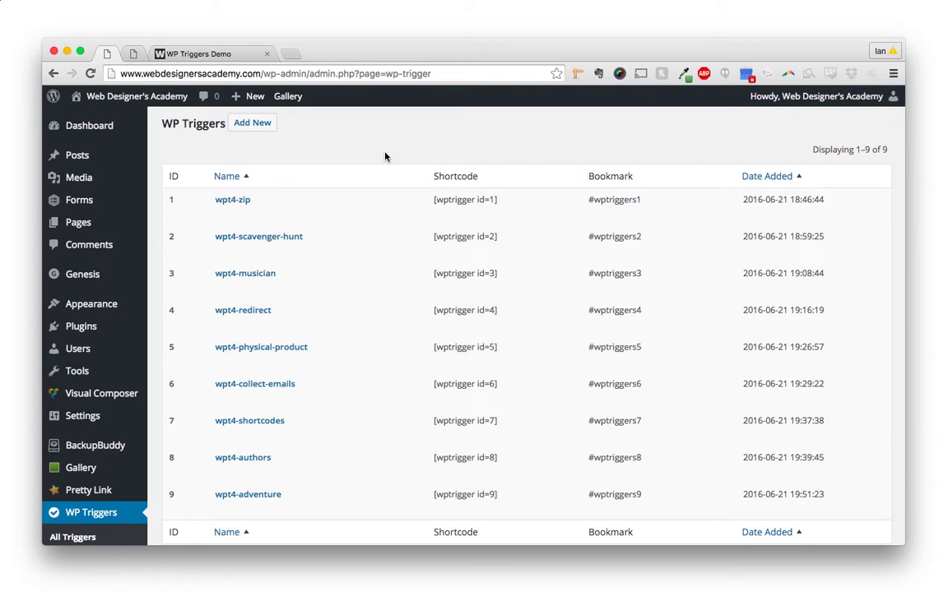
Step: Start a new trigger box in WP Triggers and name it "Demo"
{"action": "scroll", "coordinate": [334, 232], "scroll_direction": "down", "scroll_amount": 5}
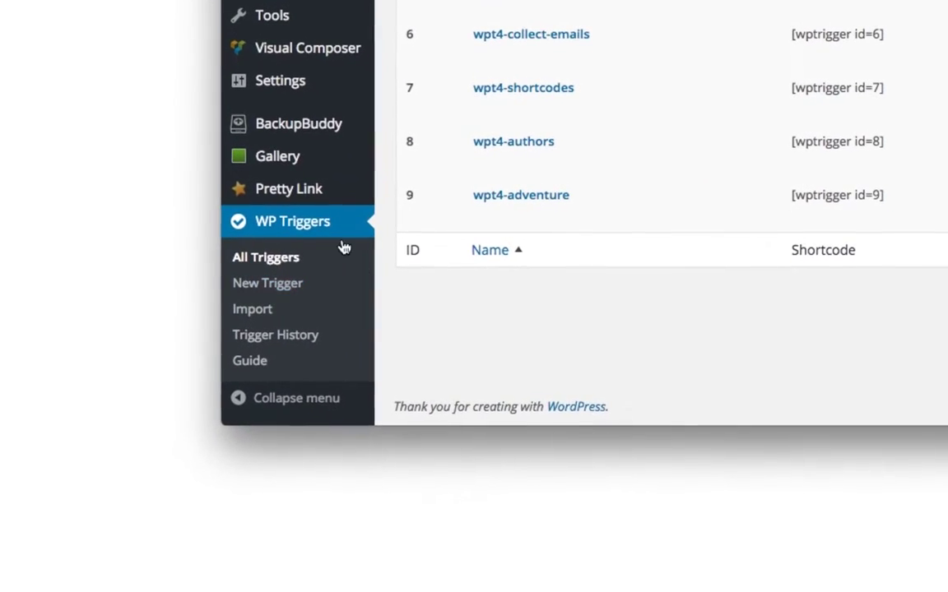
{"action": "left_click", "coordinate": [260, 286]}
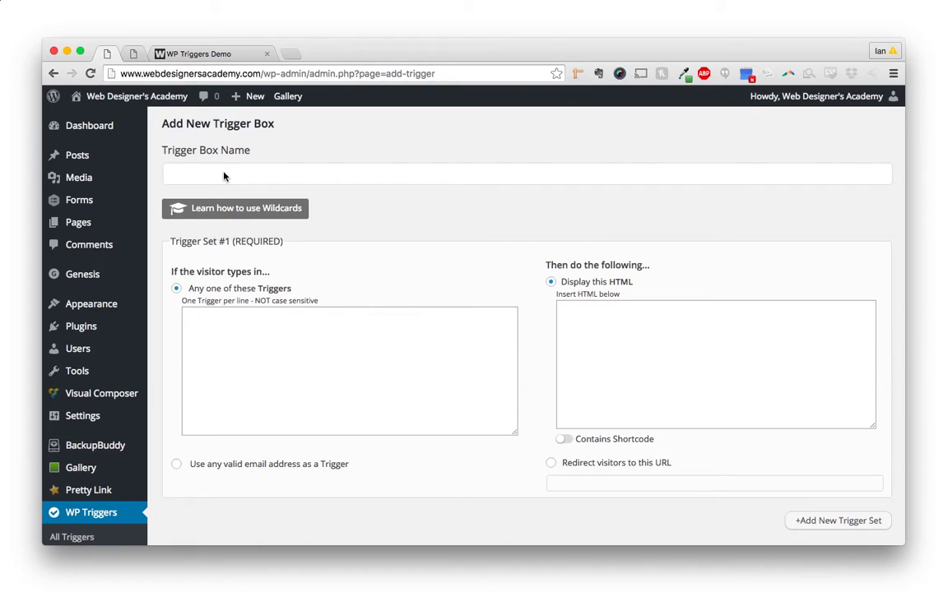
{"action": "left_click", "coordinate": [223, 176]}
{"action": "type", "text": "Demo"}
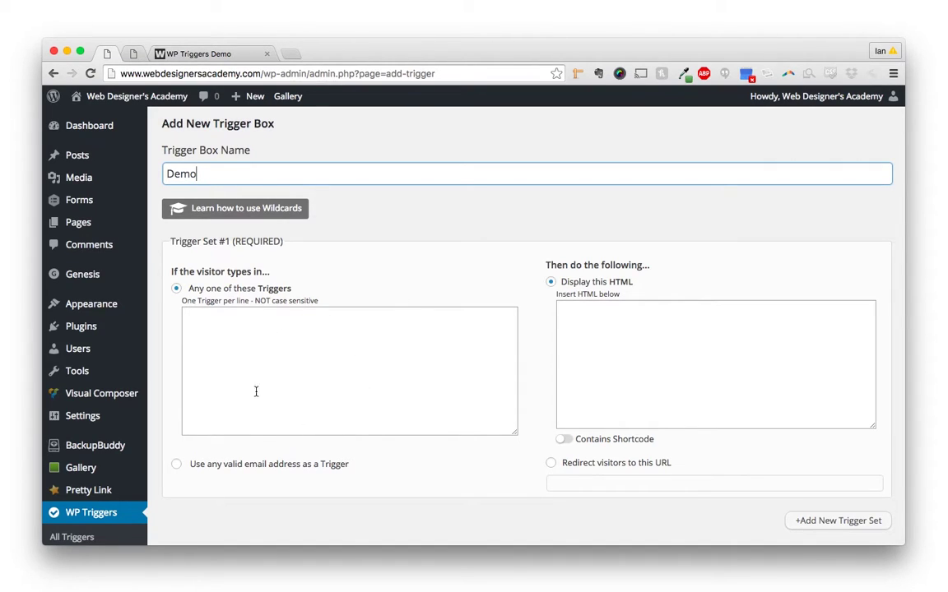
Step: Set Trigger Set #1 to respond to the triggers 12345 and 67890 with the HTML message "Yes, we deliver to your area!"
{"action": "left_click", "coordinate": [298, 340]}
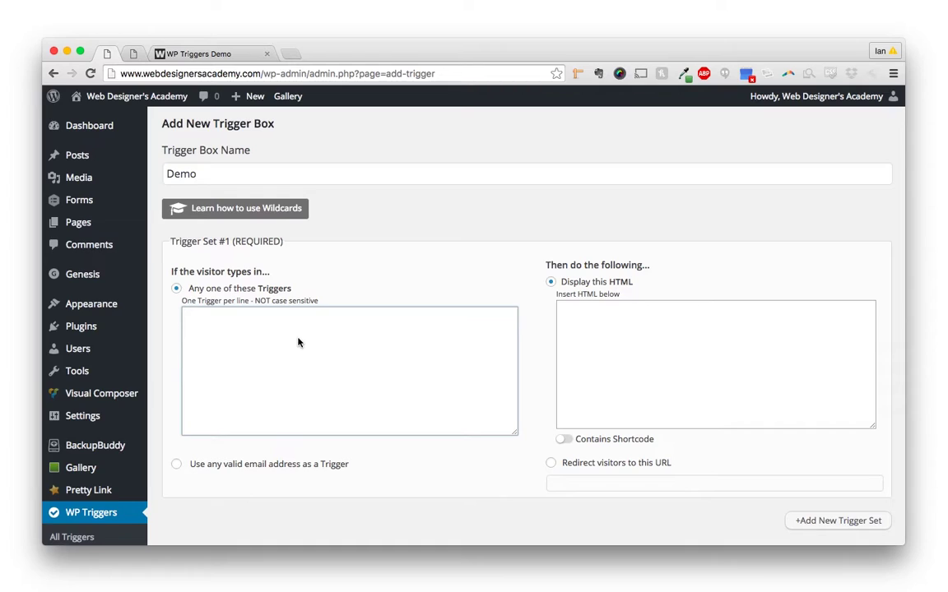
{"action": "left_click", "coordinate": [616, 344]}
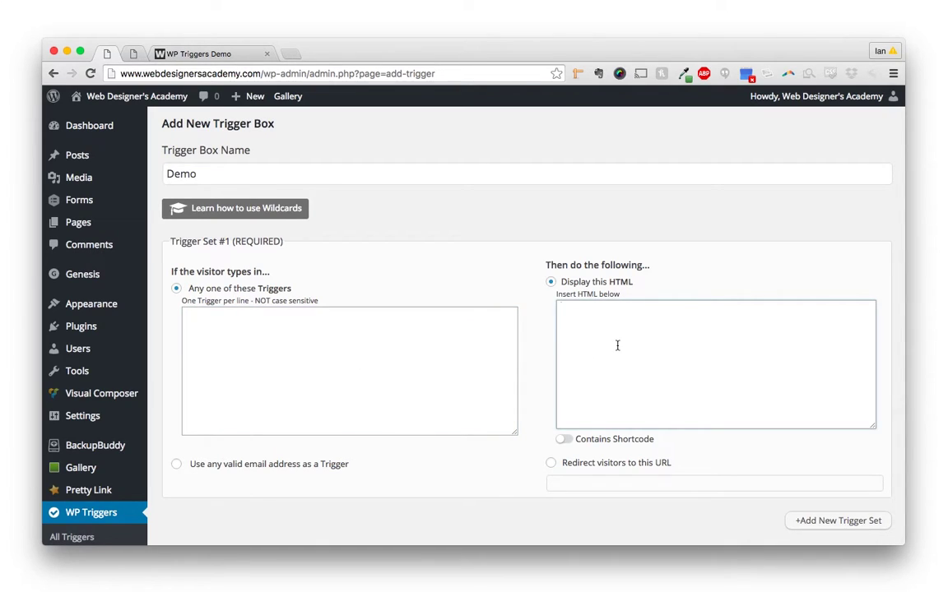
{"action": "left_click", "coordinate": [281, 344]}
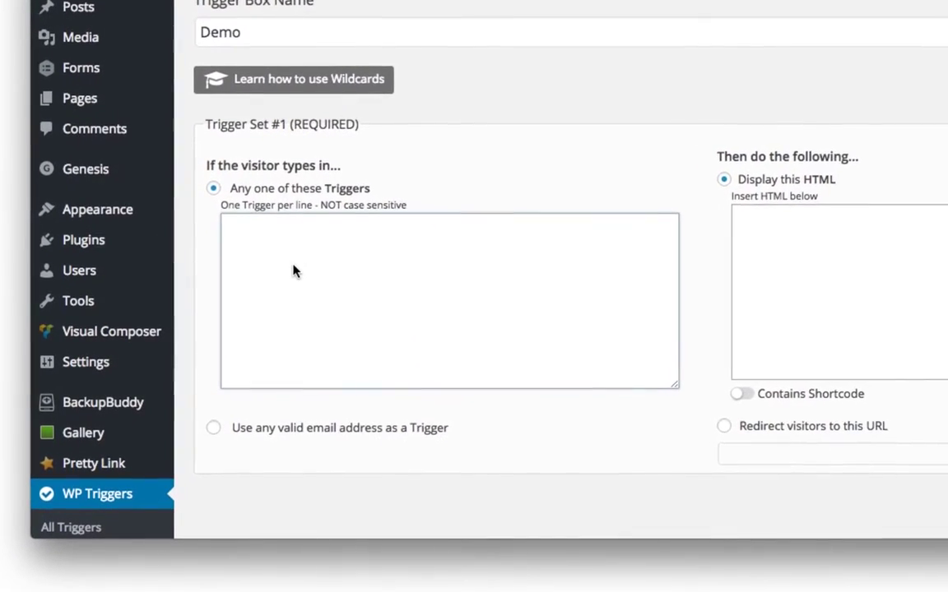
{"action": "type", "text": "1234"}
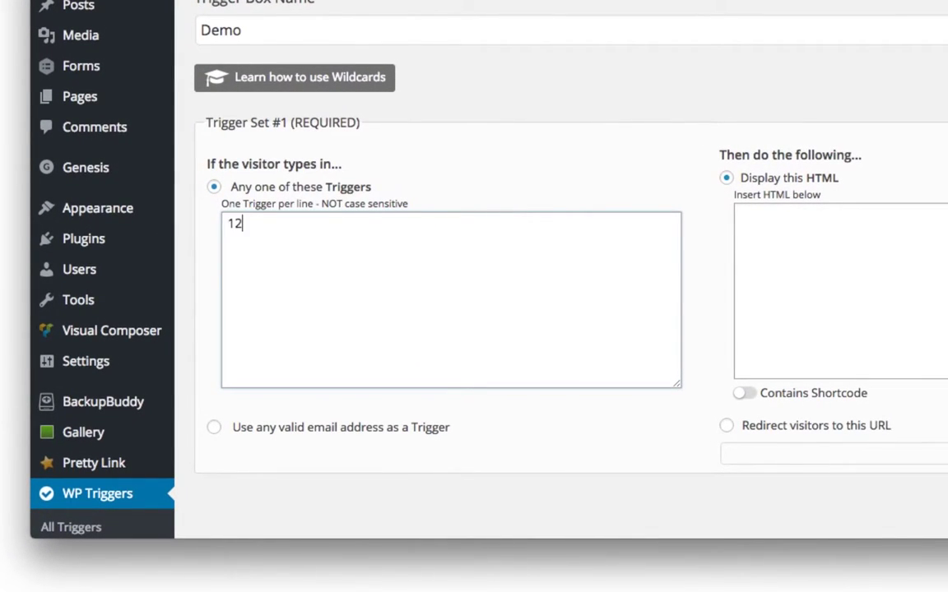
{"action": "type", "text": "5"}
{"action": "key", "text": "Return"}
{"action": "type", "text": "67890"}
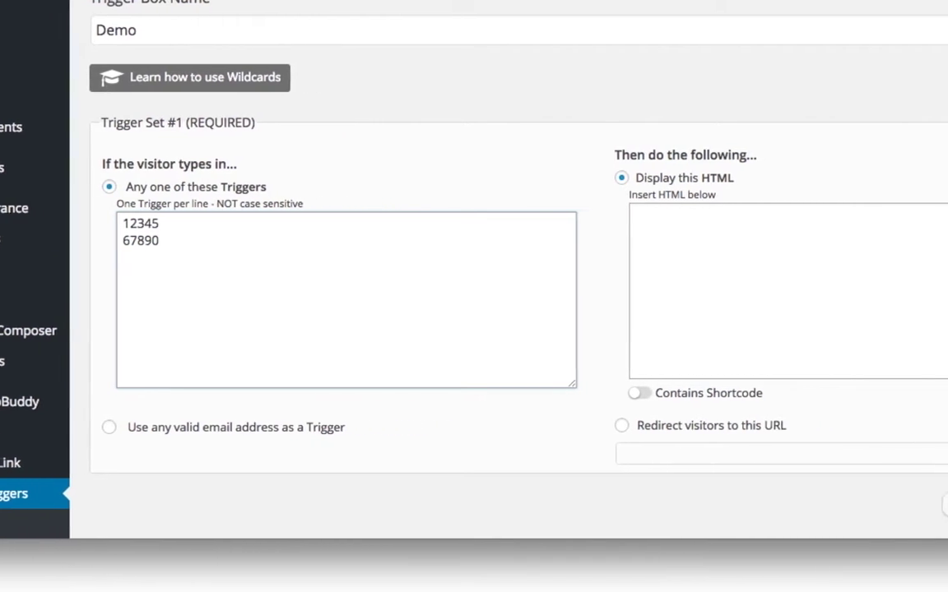
{"action": "left_click", "coordinate": [579, 293]}
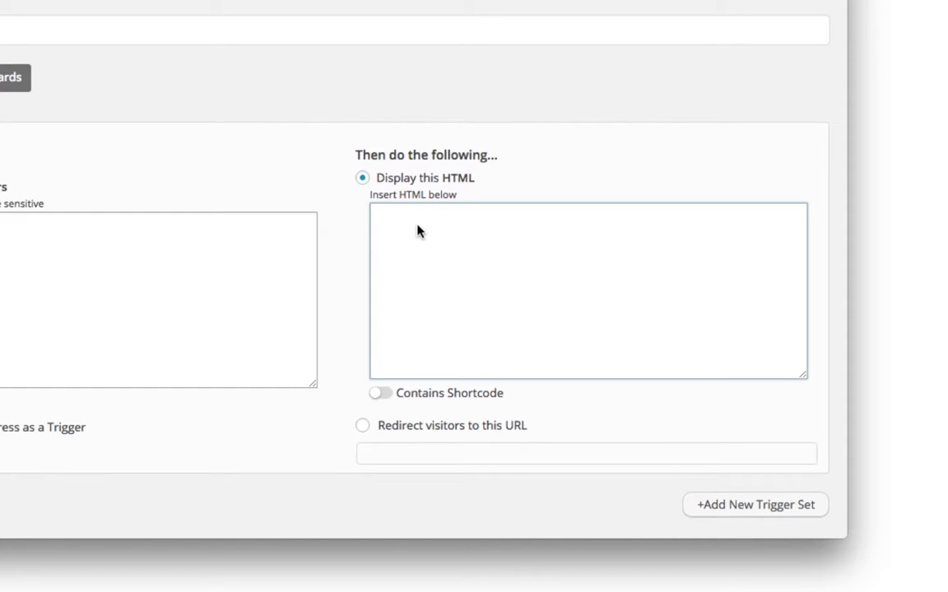
{"action": "type", "text": "Yes, we deliver to your area!"}
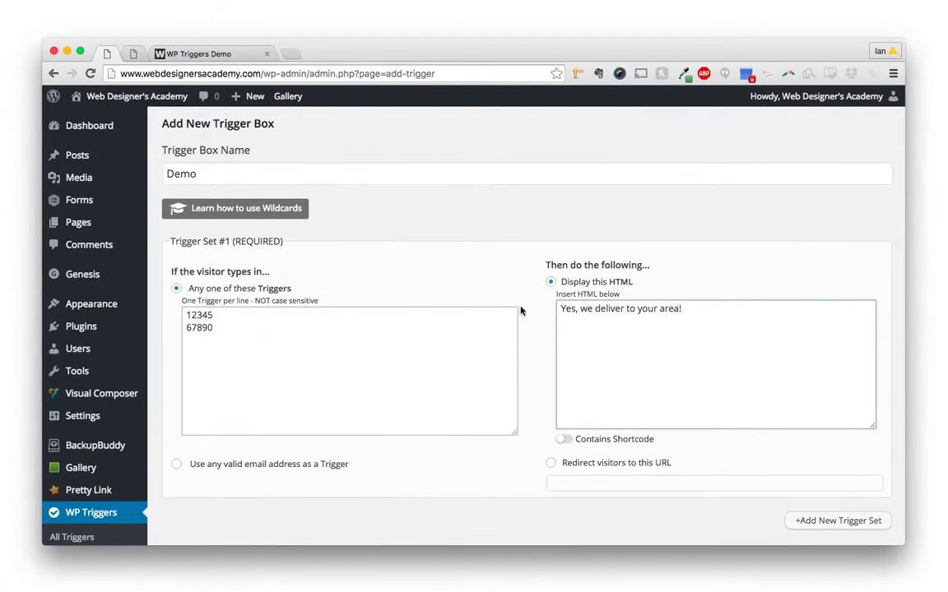
Step: Add a second trigger set and enter 5643 as its trigger
{"action": "scroll", "coordinate": [539, 339], "scroll_direction": "down", "scroll_amount": 5}
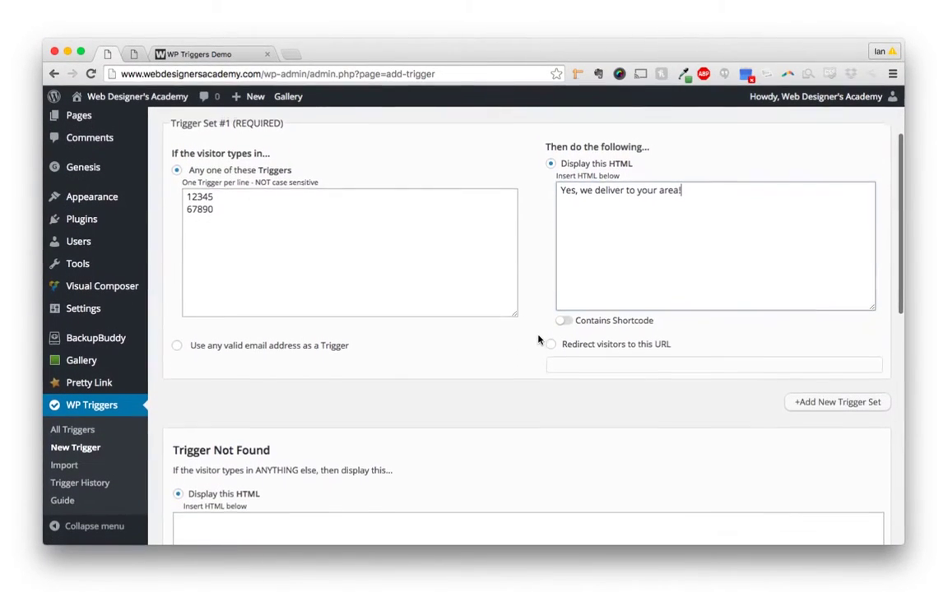
{"action": "scroll", "coordinate": [538, 339], "scroll_direction": "up", "scroll_amount": 1}
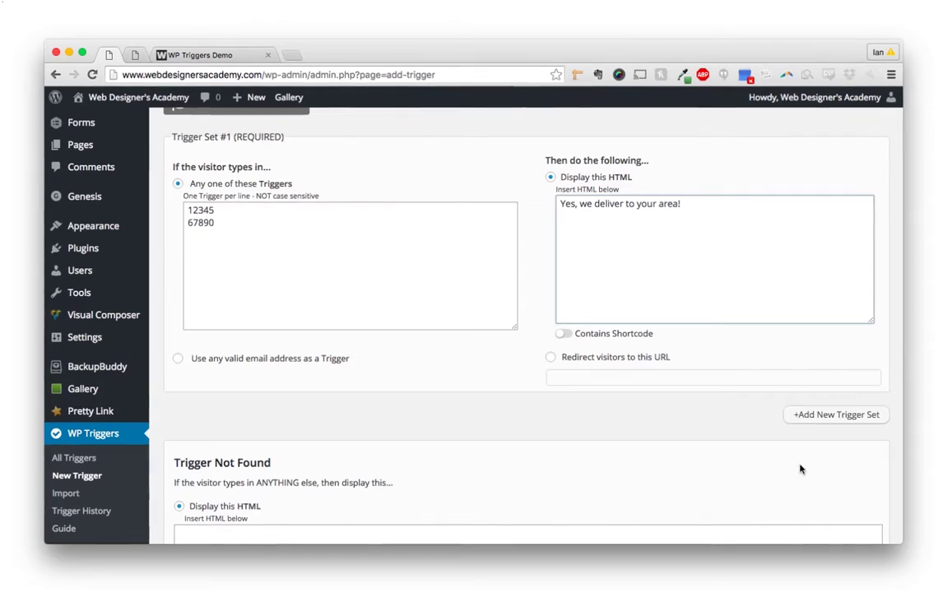
{"action": "left_click", "coordinate": [818, 418]}
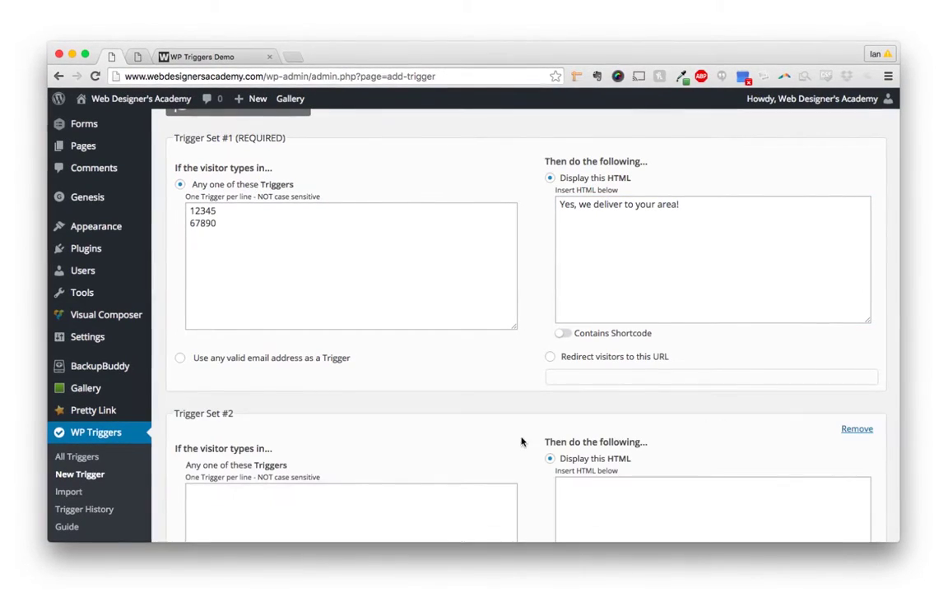
{"action": "scroll", "coordinate": [483, 442], "scroll_direction": "down", "scroll_amount": 3}
{"action": "left_click", "coordinate": [366, 476]}
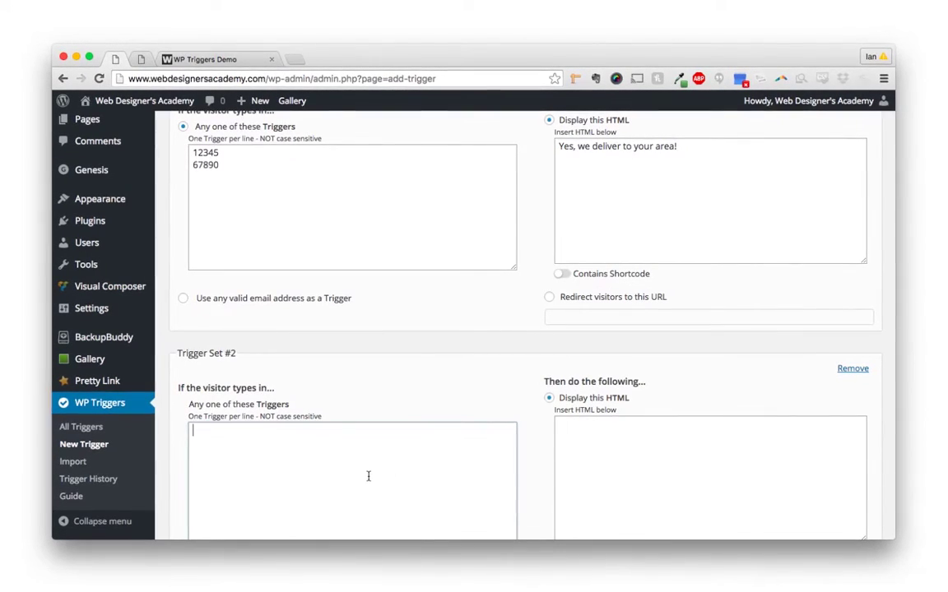
{"action": "type", "text": "5643"}
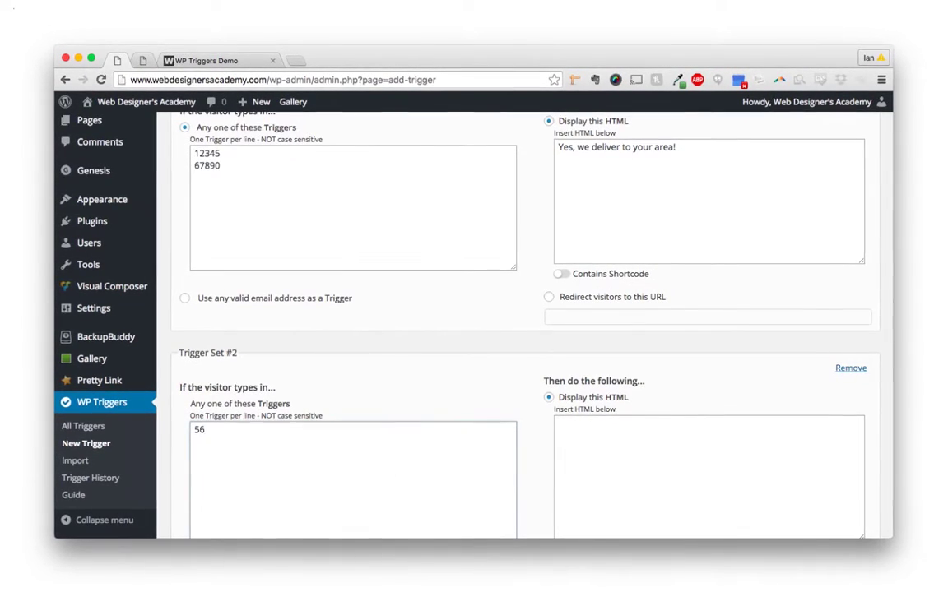
Step: Set the HTML message of Trigger Set #2 to "Yes we deliver BUT only on the weekends!"
{"action": "left_click", "coordinate": [654, 461]}
{"action": "type", "text": "Yes we deliver"}
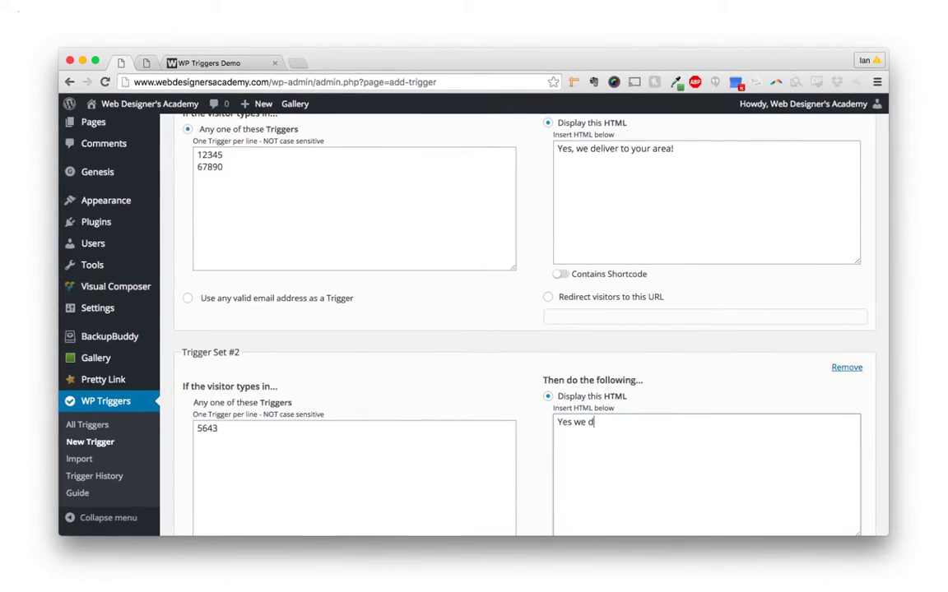
{"action": "type", "text": " BUT only on "}
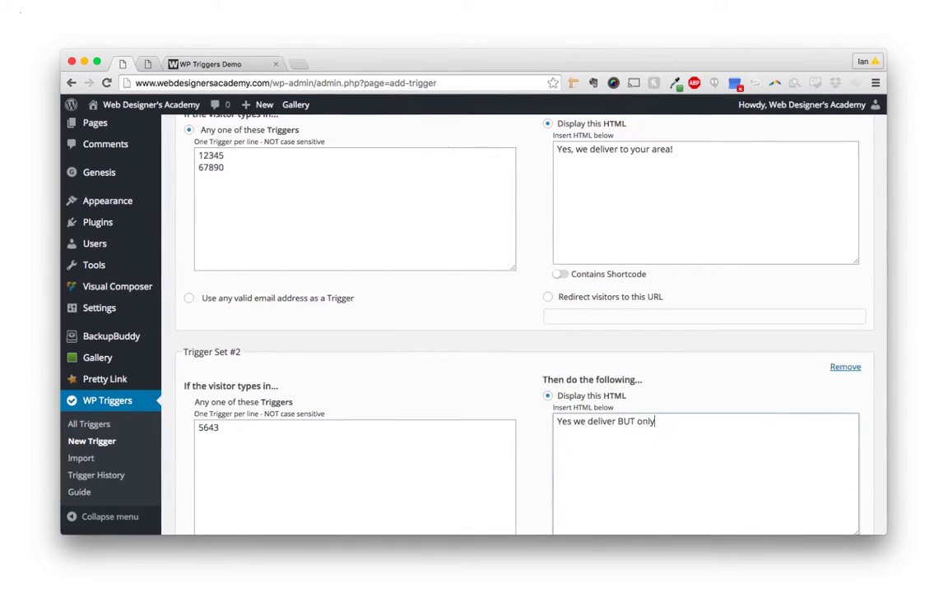
{"action": "type", "text": "the weekends"}
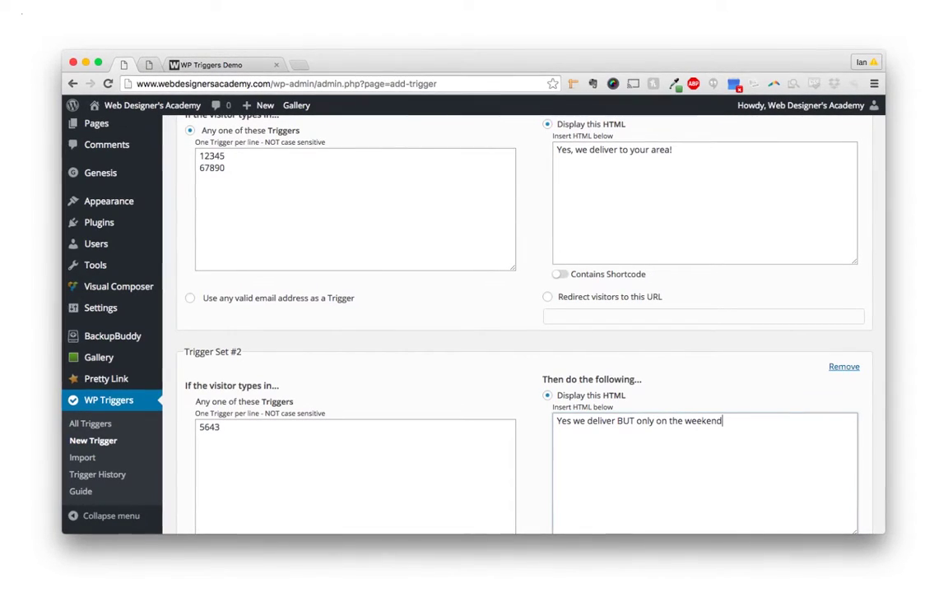
{"action": "type", "text": "!"}
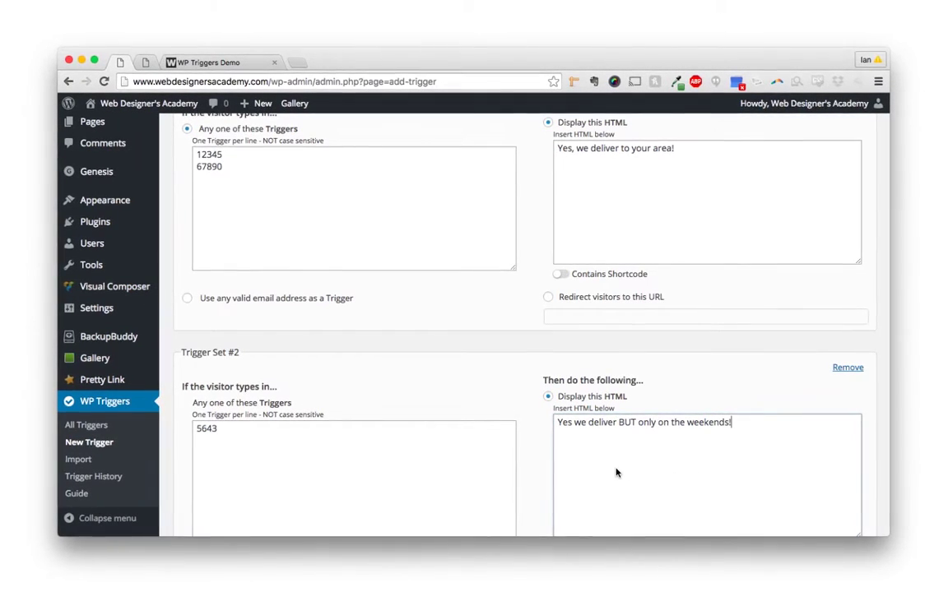
Step: Set the Trigger Not Found HTML message to "Sorry, we do not currently deliver to your area!"
{"action": "scroll", "coordinate": [617, 474], "scroll_direction": "down", "scroll_amount": 5}
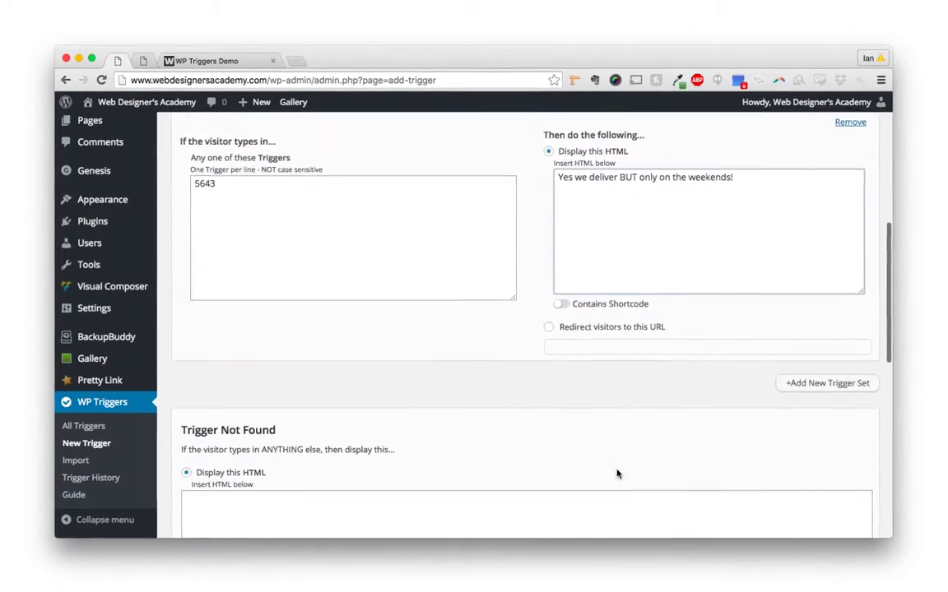
{"action": "scroll", "coordinate": [617, 474], "scroll_direction": "down", "scroll_amount": 5}
{"action": "scroll", "coordinate": [619, 475], "scroll_direction": "down", "scroll_amount": 3}
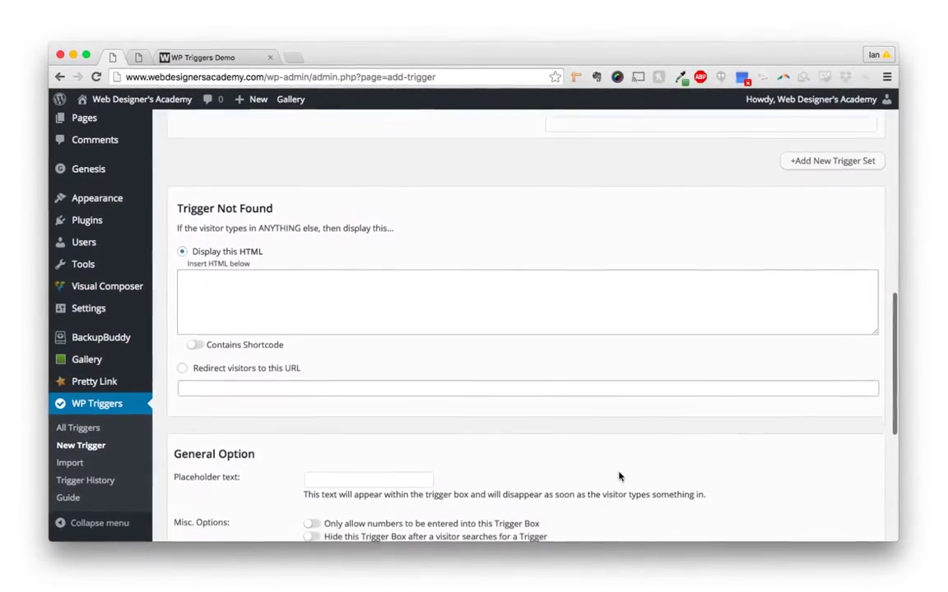
{"action": "left_click", "coordinate": [271, 272]}
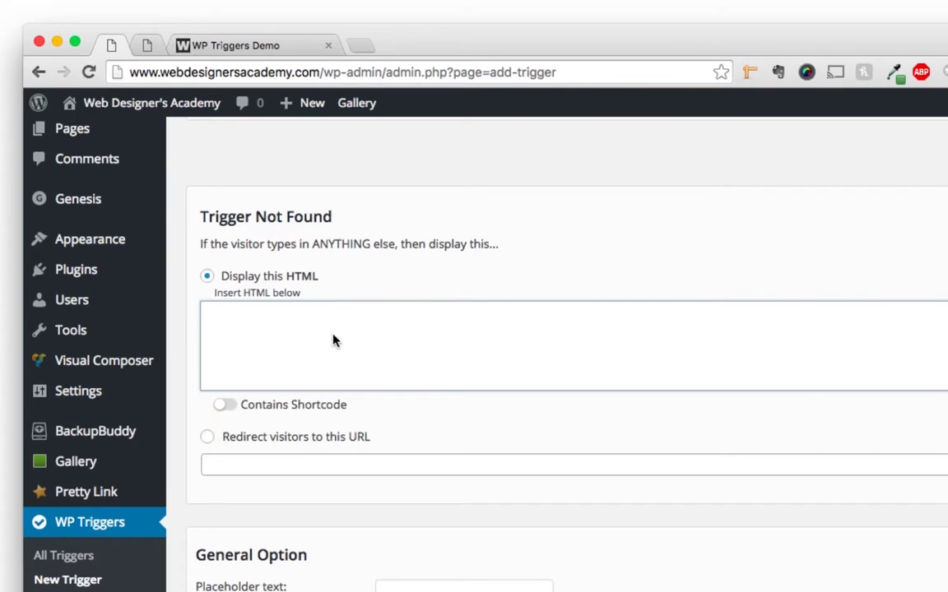
{"action": "type", "text": "Sorry, we do not currently deliver to your are"}
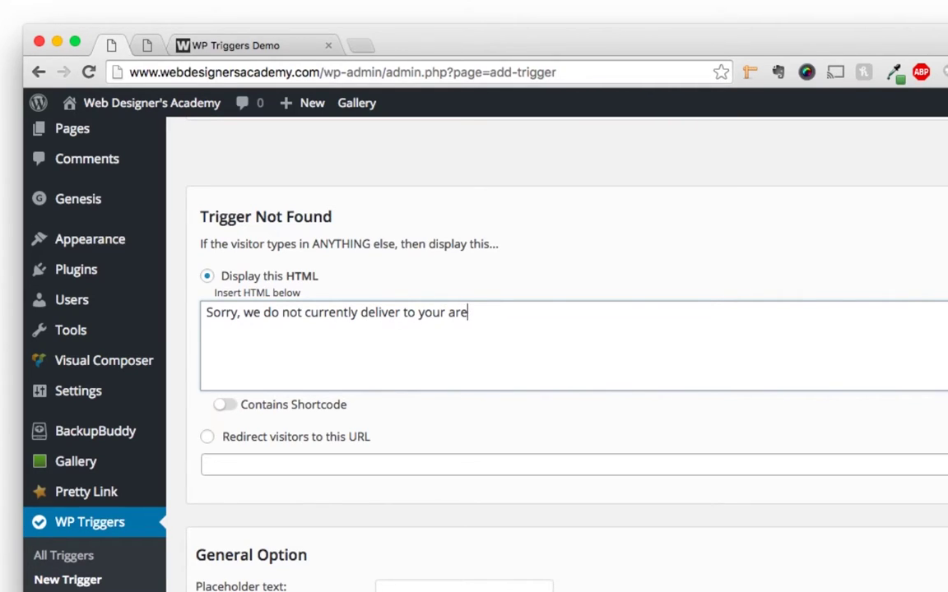
{"action": "type", "text": "A"}
{"action": "key", "text": "BackSpace"}
{"action": "type", "text": "a!"}
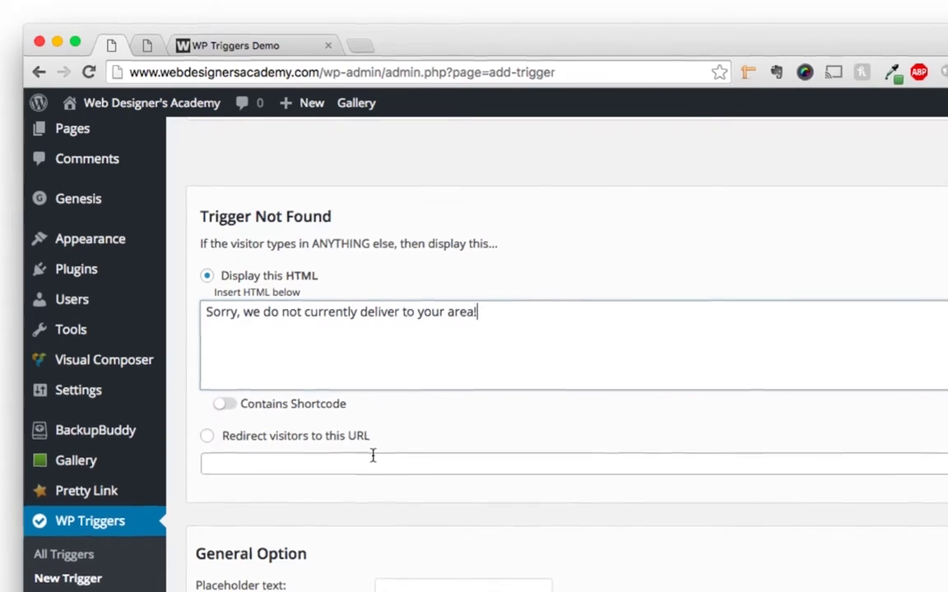
Step: Set the trigger box's placeholder text to "Enter your zip code"
{"action": "scroll", "coordinate": [372, 452], "scroll_direction": "down", "scroll_amount": 1}
{"action": "scroll", "coordinate": [354, 419], "scroll_direction": "down", "scroll_amount": 3}
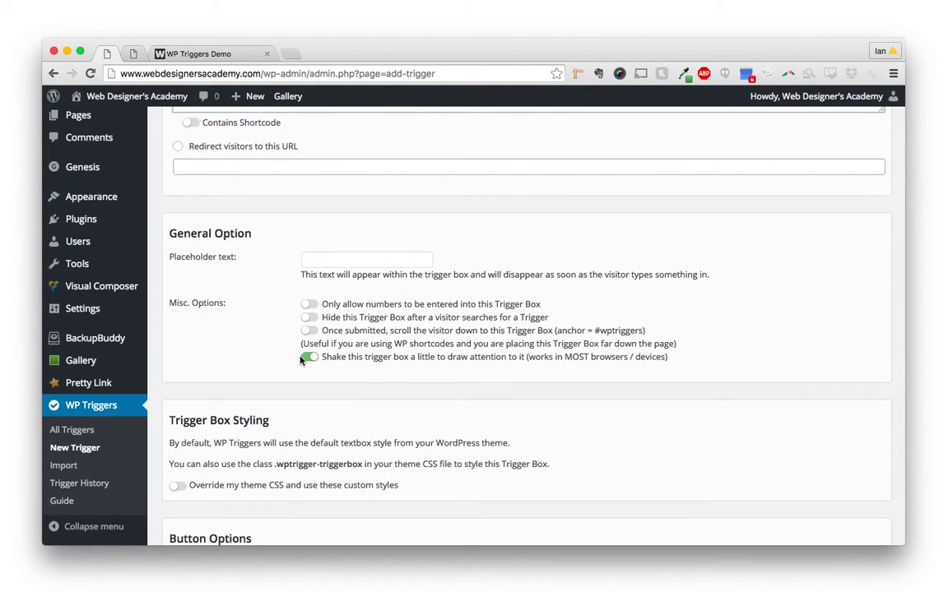
{"action": "left_click", "coordinate": [345, 259]}
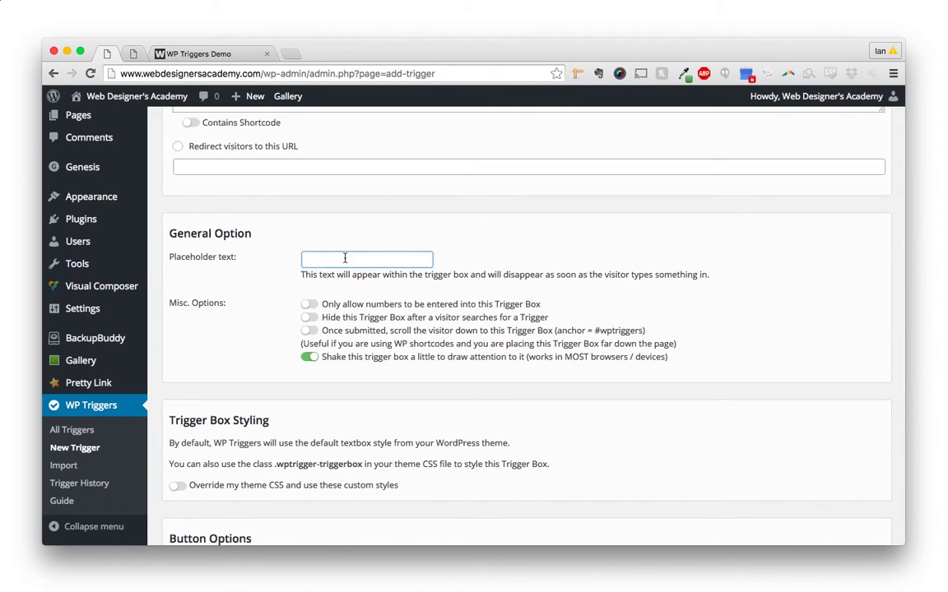
{"action": "type", "text": "Enter"}
{"action": "key", "text": "Down"}
{"action": "key", "text": "Return"}
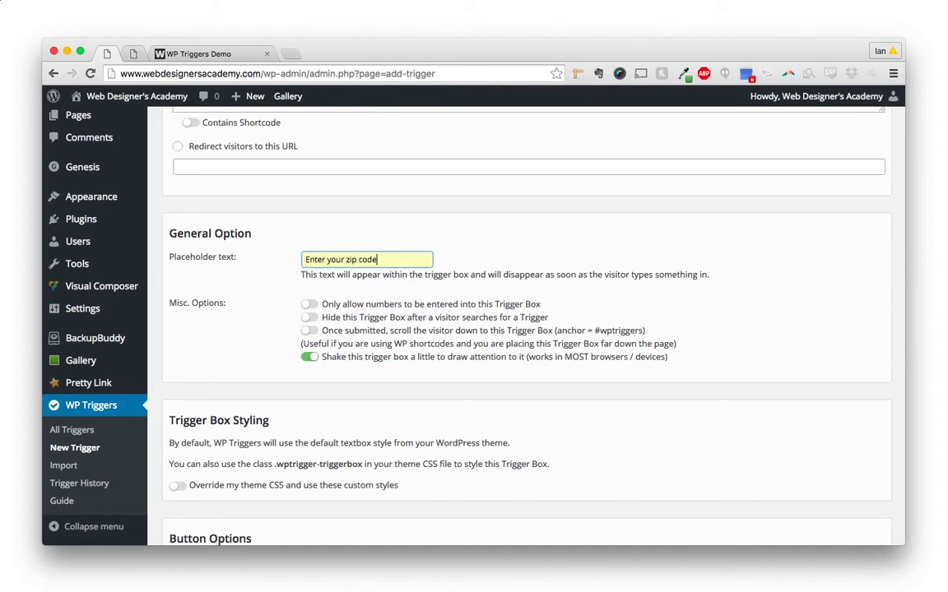
Step: Restrict the trigger box to numbers only and save it
{"action": "left_click", "coordinate": [309, 306]}
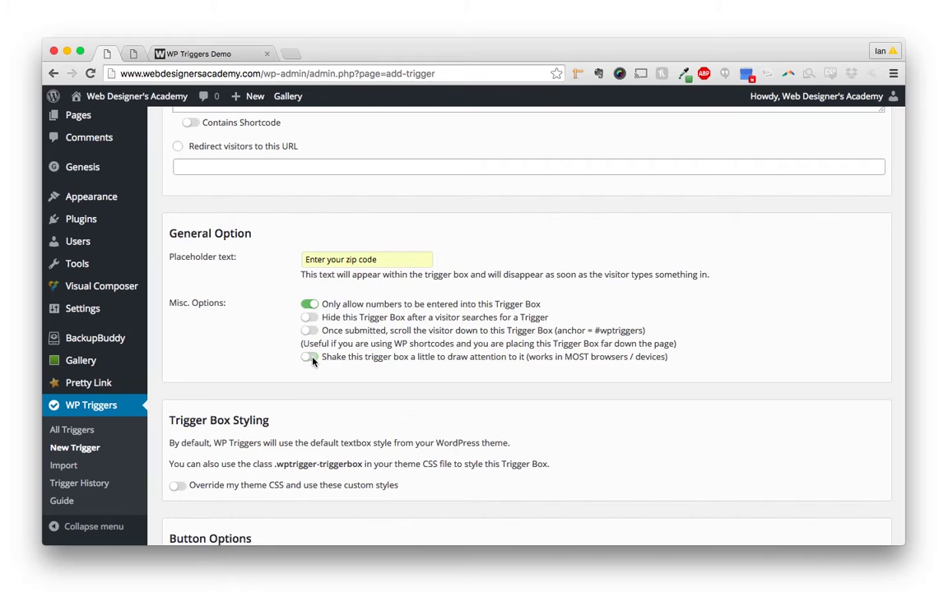
{"action": "scroll", "coordinate": [246, 391], "scroll_direction": "down", "scroll_amount": 1}
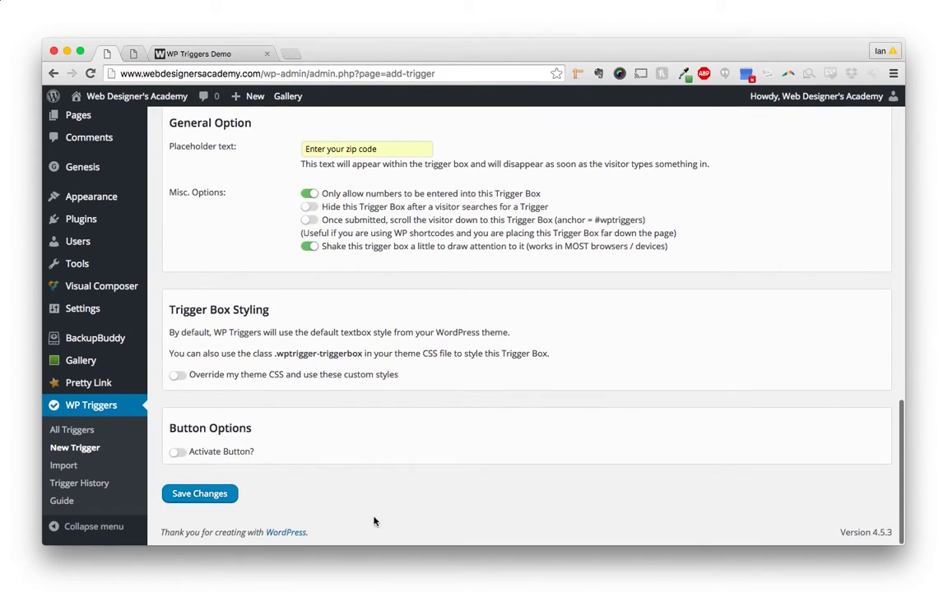
{"action": "left_click", "coordinate": [199, 495]}
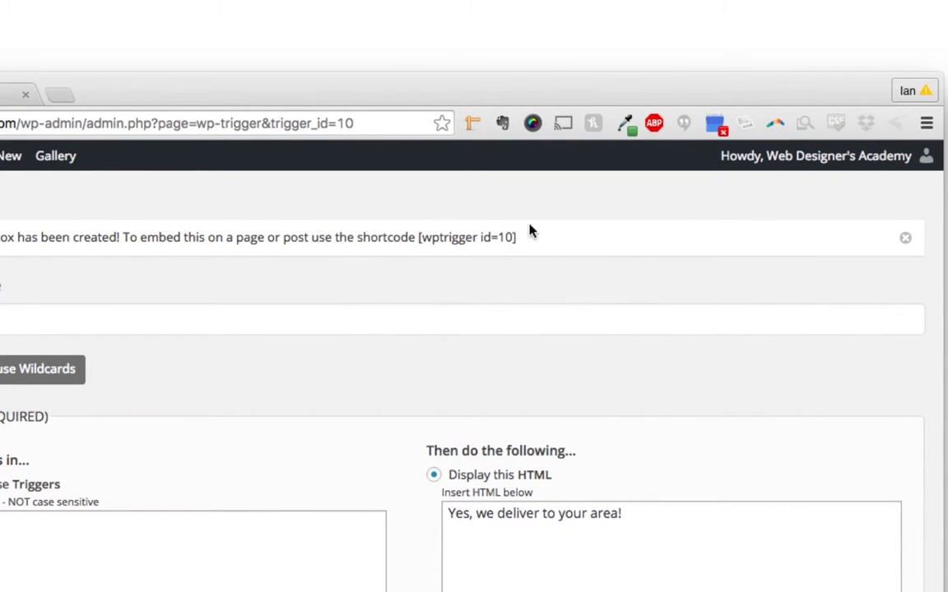
Step: Copy the new trigger box's embed shortcode from the creation notice
{"action": "left_click_drag", "start_coordinate": [518, 238], "coordinate": [416, 237]}
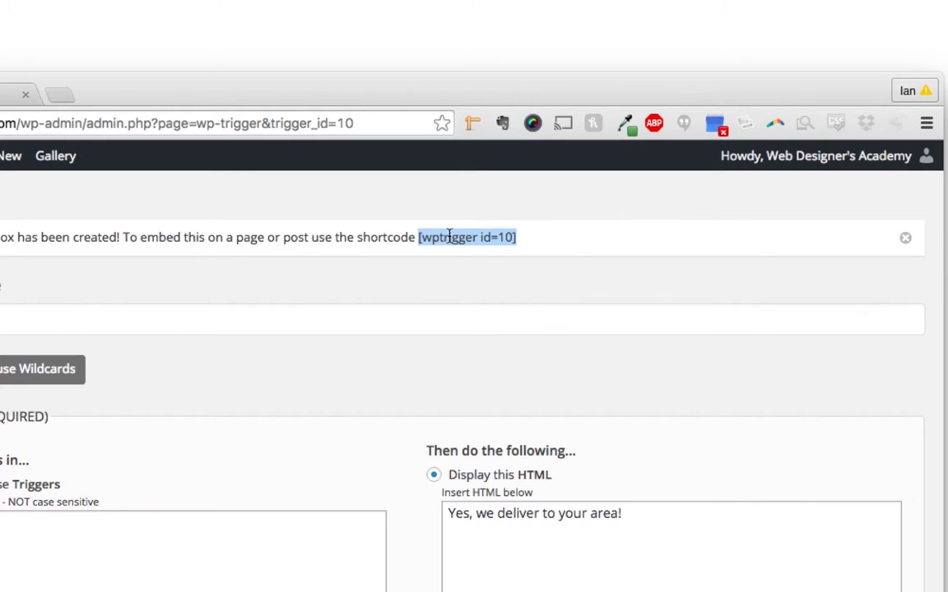
{"action": "right_click", "coordinate": [449, 237]}
{"action": "left_click", "coordinate": [487, 274]}
{"action": "left_click", "coordinate": [416, 281]}
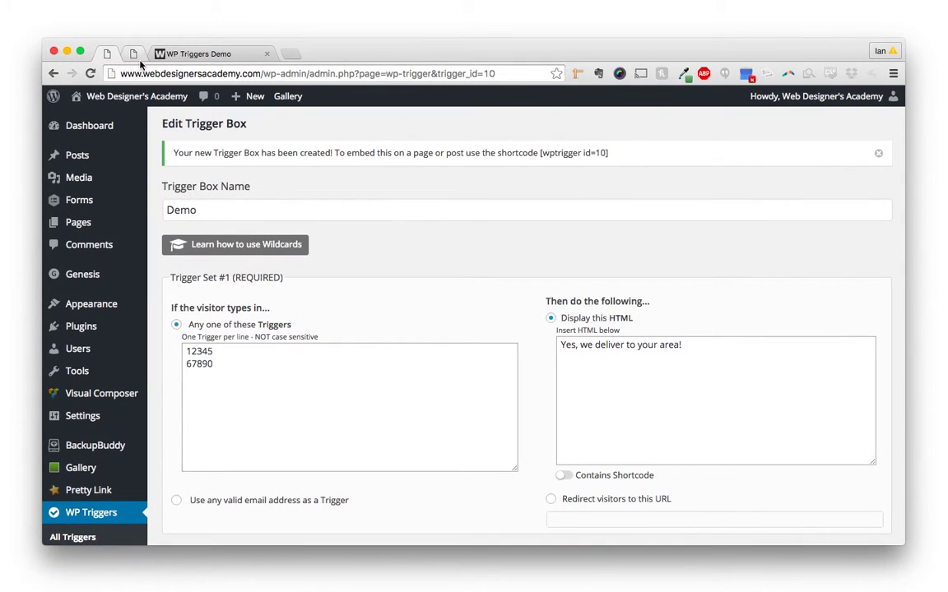
Step: Paste the shortcode [wptrigger id=10] into the body of the WP Triggers Demo page and update the page
{"action": "left_click", "coordinate": [132, 52]}
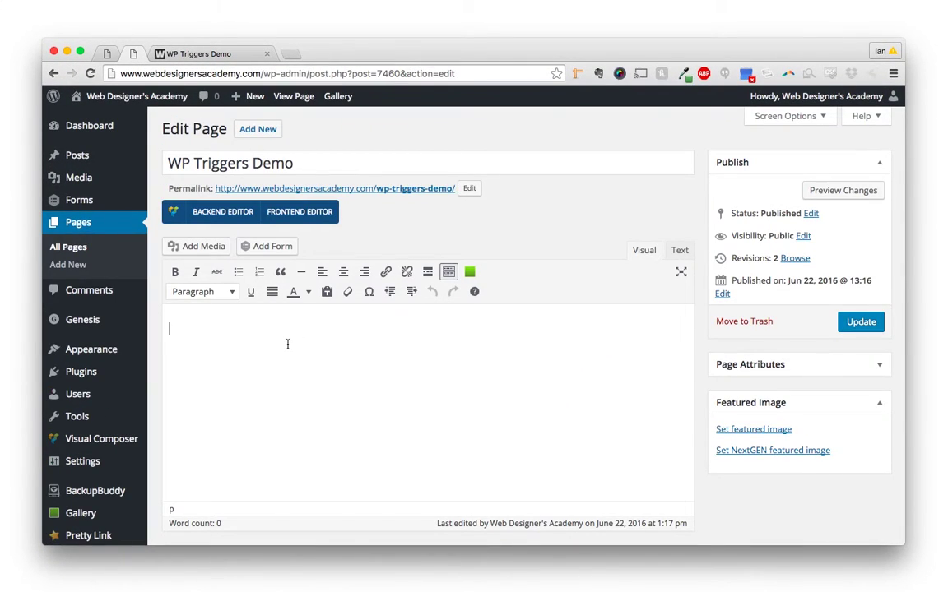
{"action": "right_click", "coordinate": [256, 309]}
{"action": "left_click", "coordinate": [333, 409]}
{"action": "left_click", "coordinate": [873, 327]}
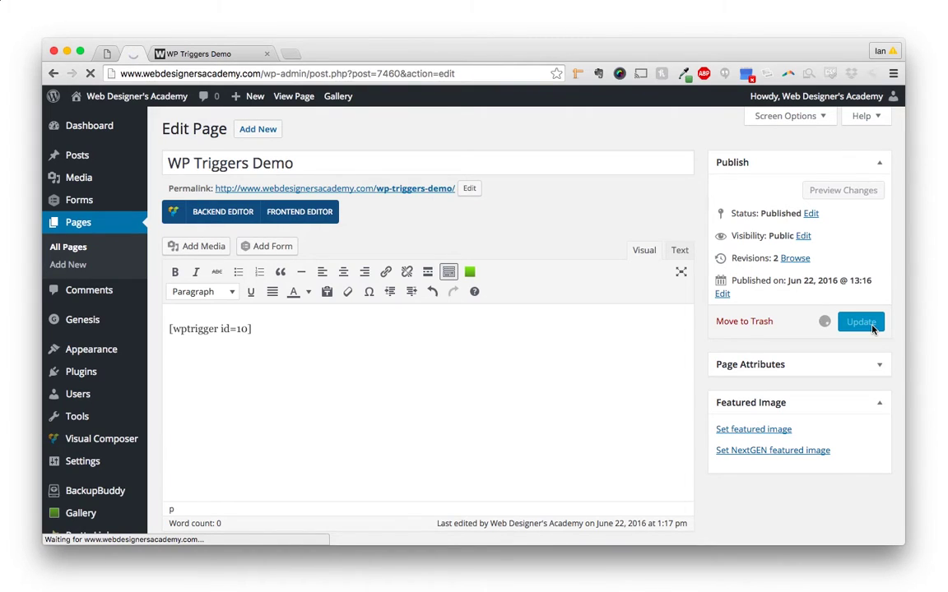
Step: Reload the live WP Triggers Demo page and test the zip code checker with 12345
{"action": "left_click", "coordinate": [195, 57]}
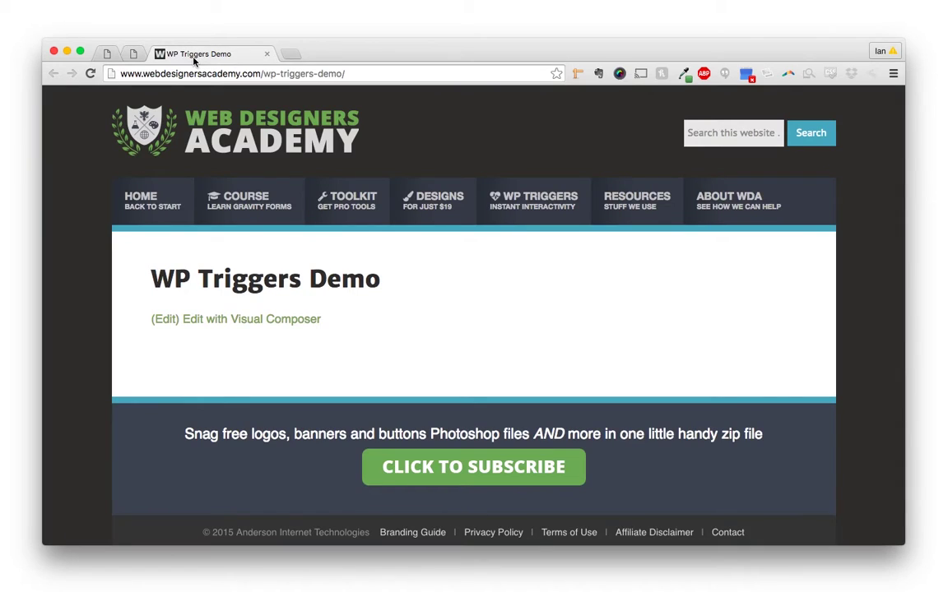
{"action": "left_click", "coordinate": [91, 75]}
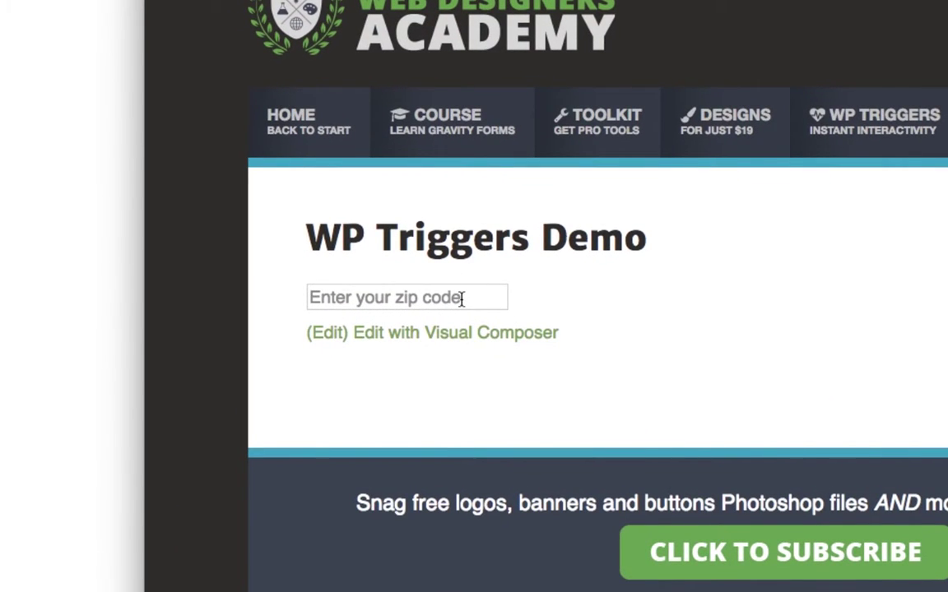
{"action": "left_click", "coordinate": [461, 300]}
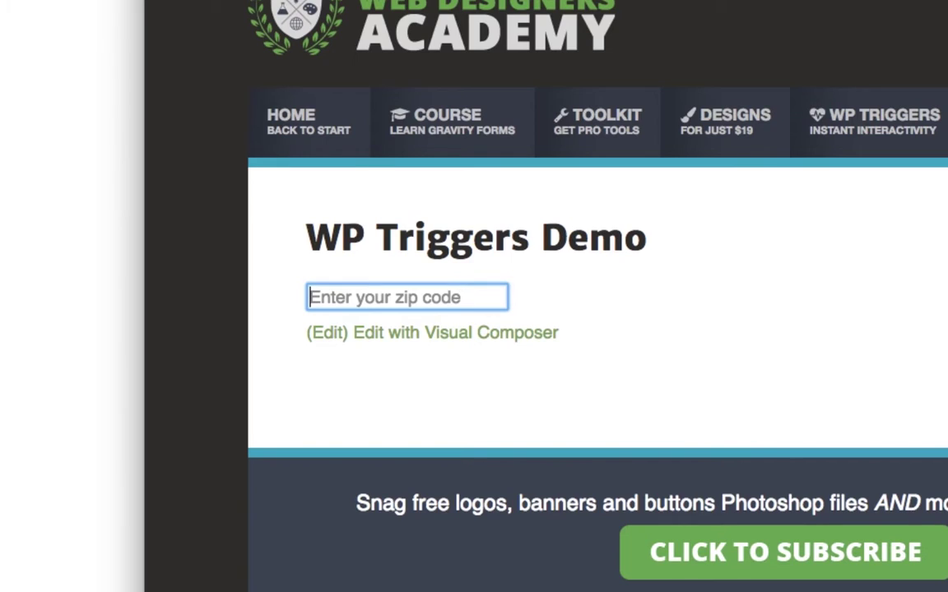
{"action": "type", "text": "12345"}
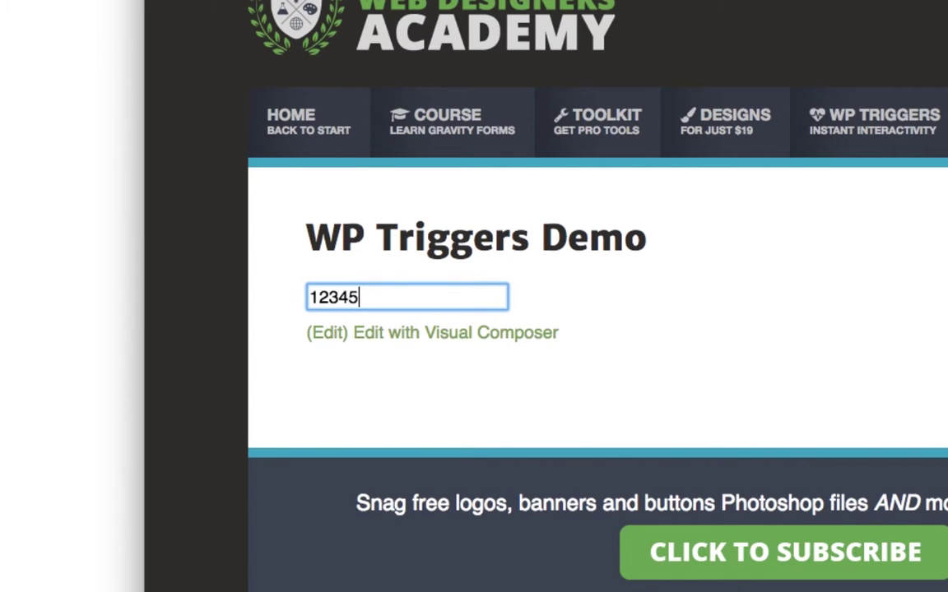
{"action": "key", "text": "Return"}
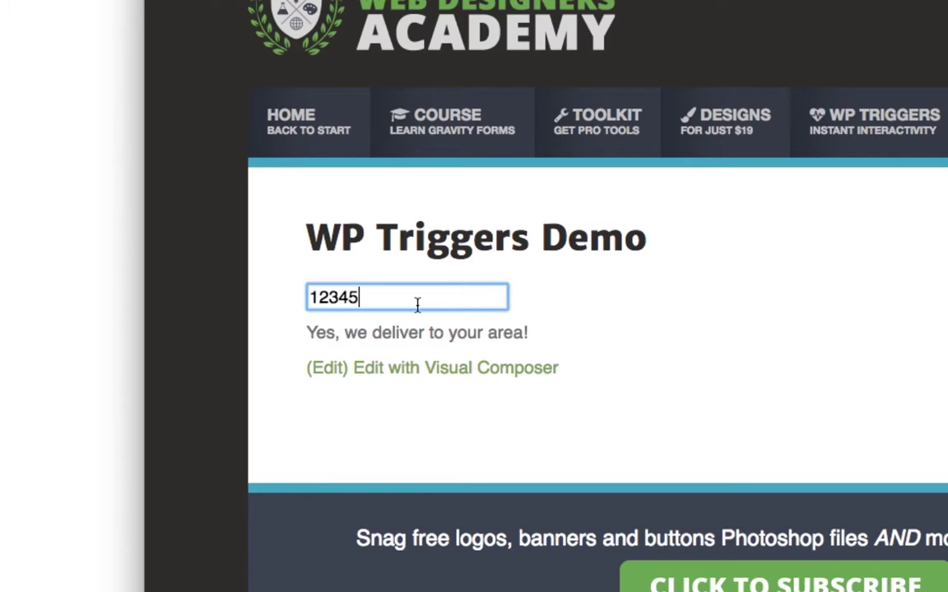
Step: Test the live checker with the unlisted zip code 777787
{"action": "left_click_drag", "start_coordinate": [371, 299], "coordinate": [300, 301]}
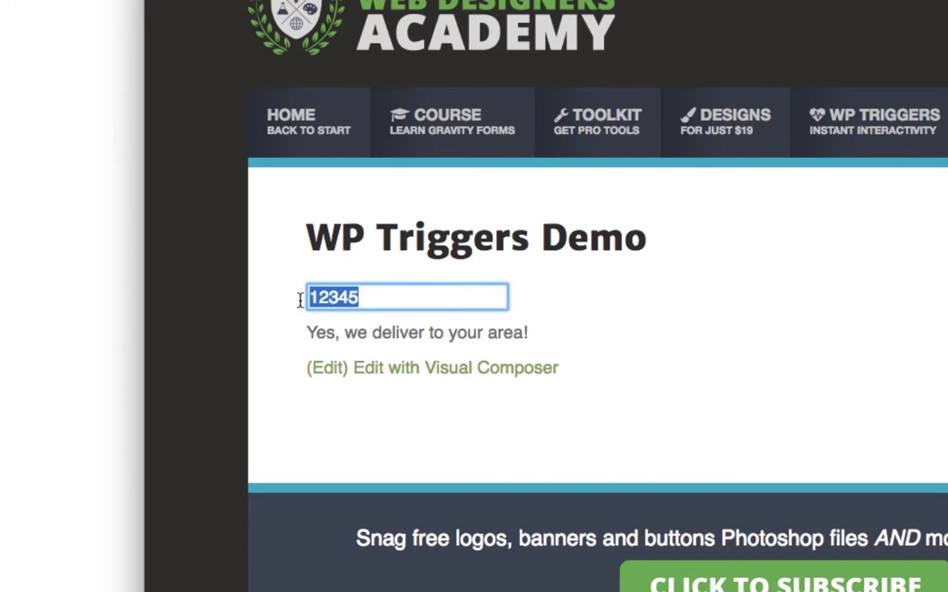
{"action": "type", "text": "777787"}
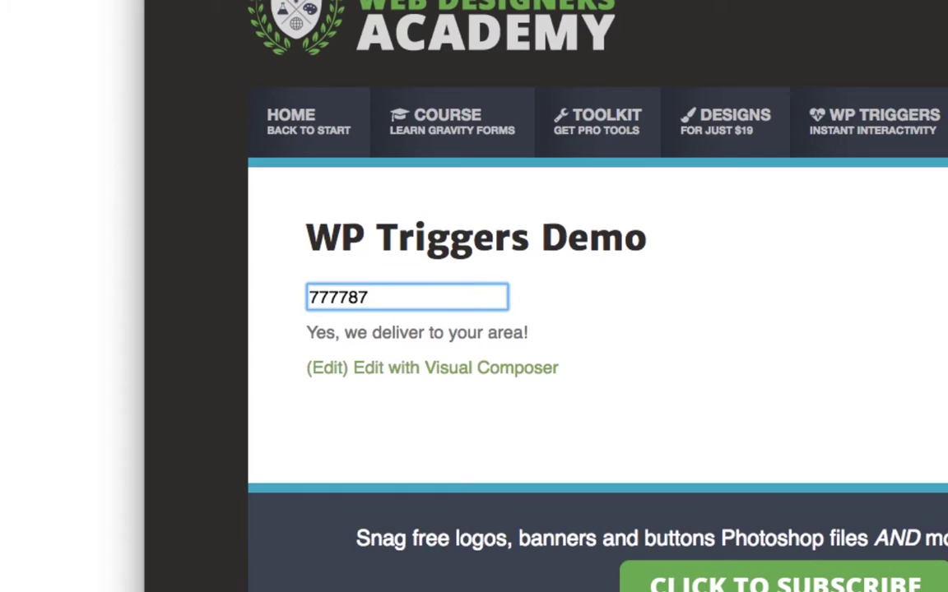
{"action": "key", "text": "Return"}
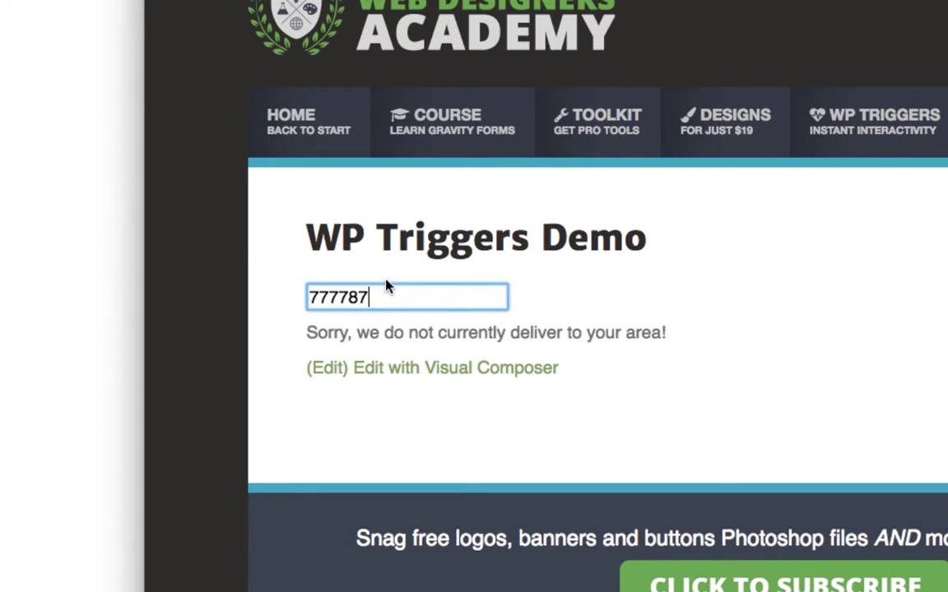
Step: Look up the second trigger set's zip code in the trigger box settings and test 5643 in the live checker
{"action": "double_click", "coordinate": [376, 297]}
{"action": "key", "text": "BackSpace"}
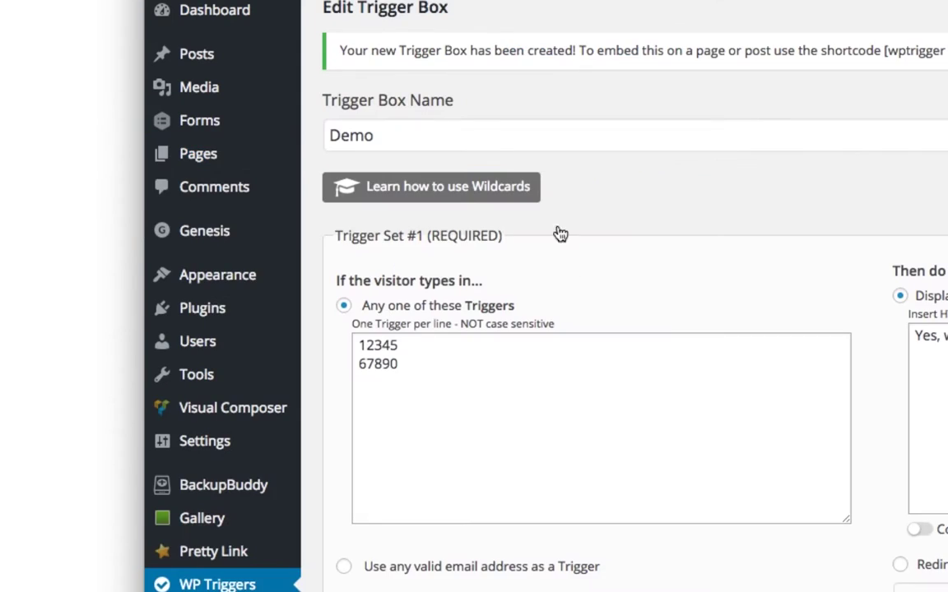
{"action": "scroll", "coordinate": [558, 233], "scroll_direction": "down", "scroll_amount": 4}
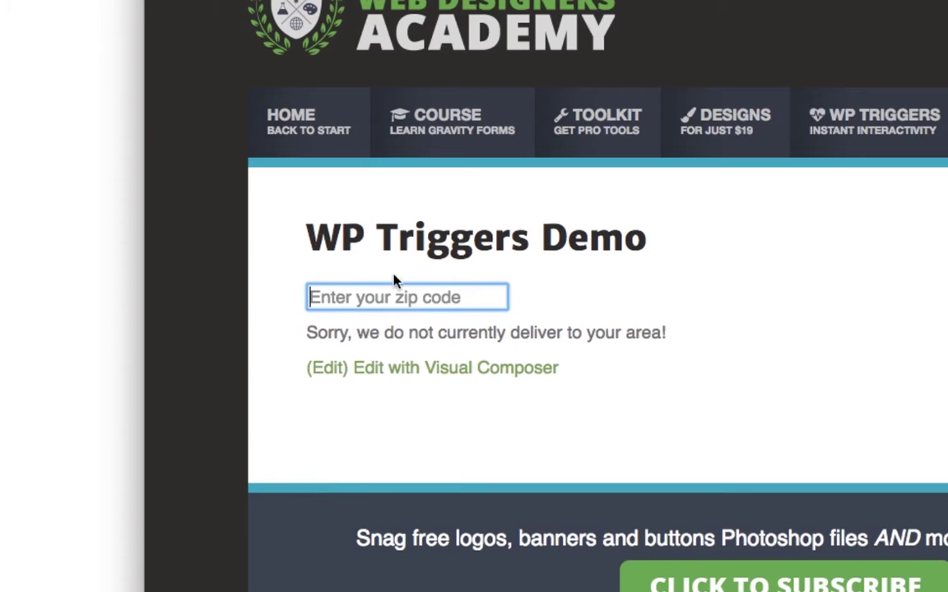
{"action": "type", "text": "564"}
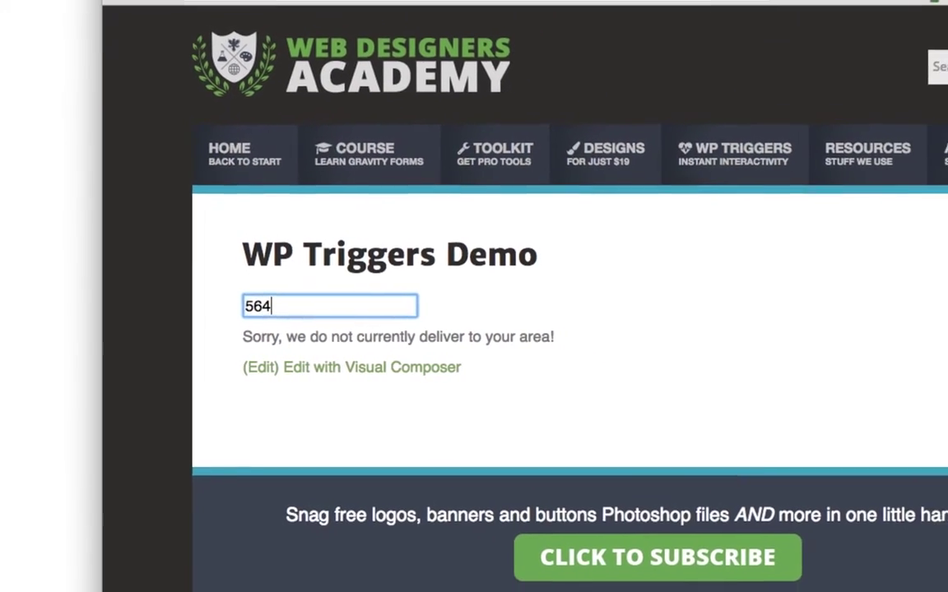
{"action": "type", "text": "3"}
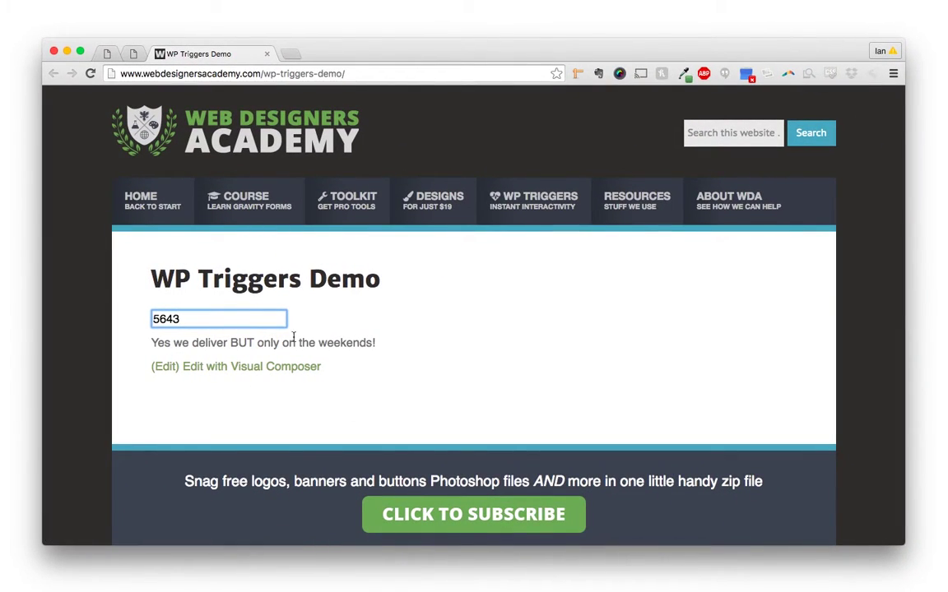
{"action": "left_click", "coordinate": [346, 344]}
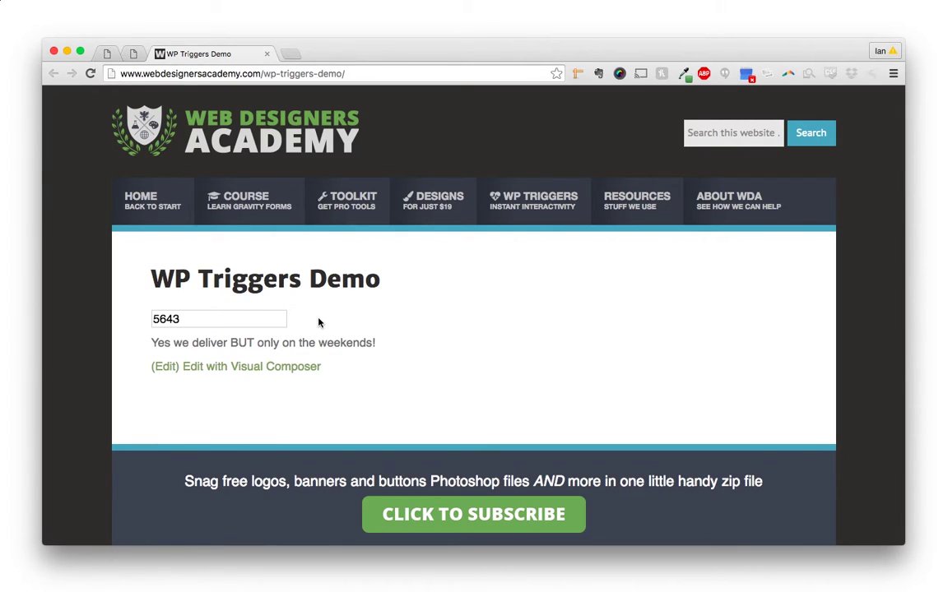
{"action": "left_click", "coordinate": [105, 53]}
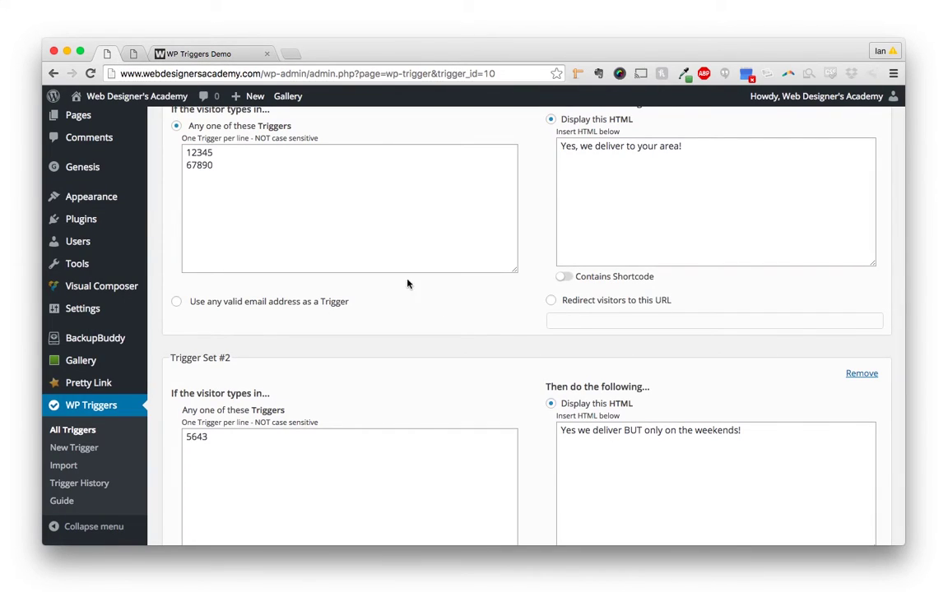
{"action": "scroll", "coordinate": [482, 333], "scroll_direction": "up", "scroll_amount": 5}
{"action": "scroll", "coordinate": [482, 334], "scroll_direction": "down", "scroll_amount": 3}
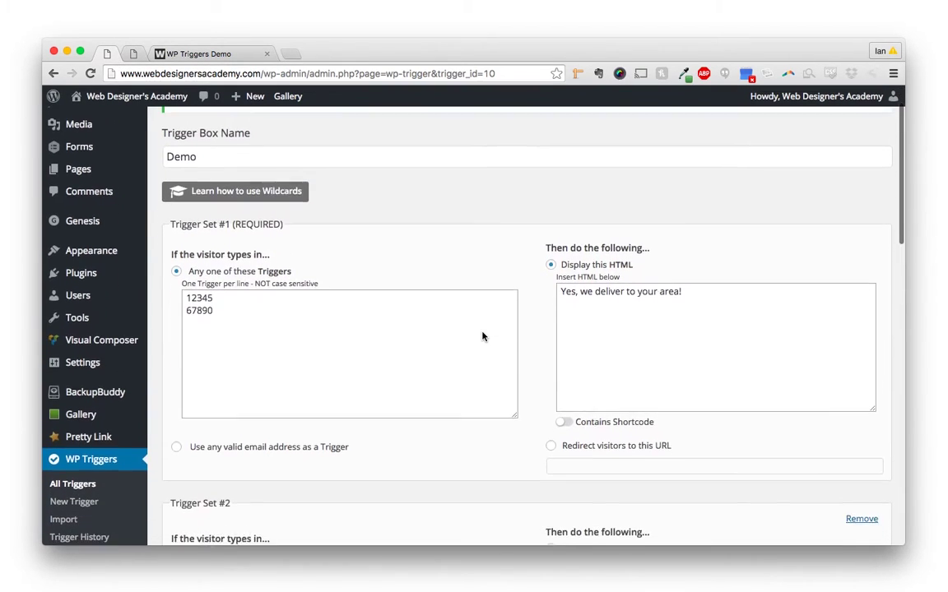
{"action": "scroll", "coordinate": [483, 337], "scroll_direction": "down", "scroll_amount": 1}
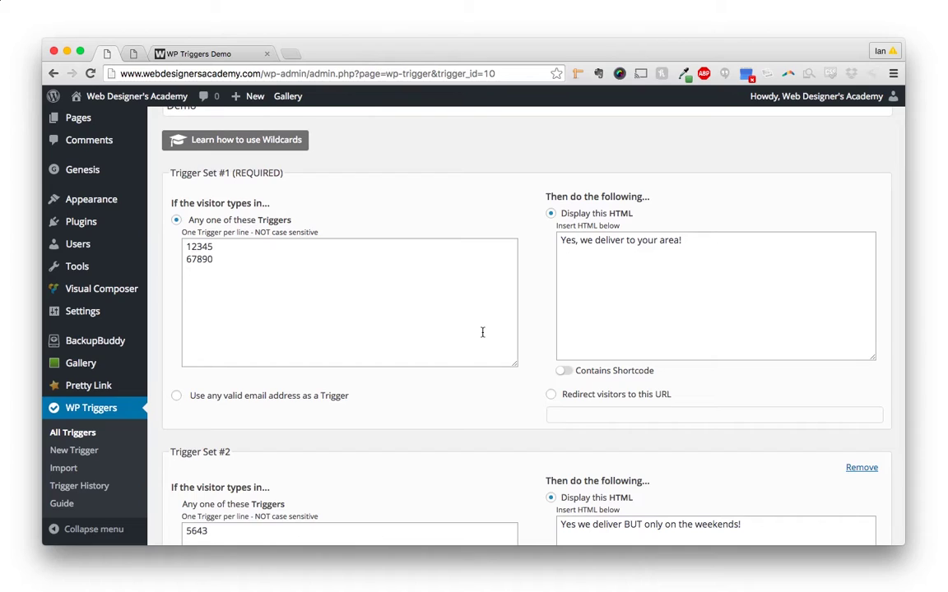
{"action": "scroll", "coordinate": [521, 408], "scroll_direction": "down", "scroll_amount": 5}
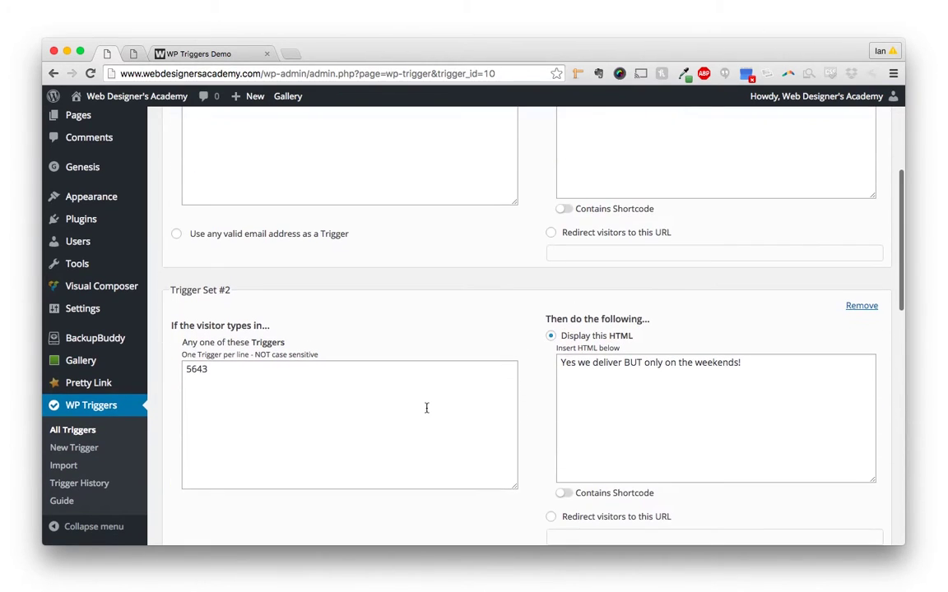
{"action": "left_click_drag", "start_coordinate": [216, 370], "coordinate": [176, 370]}
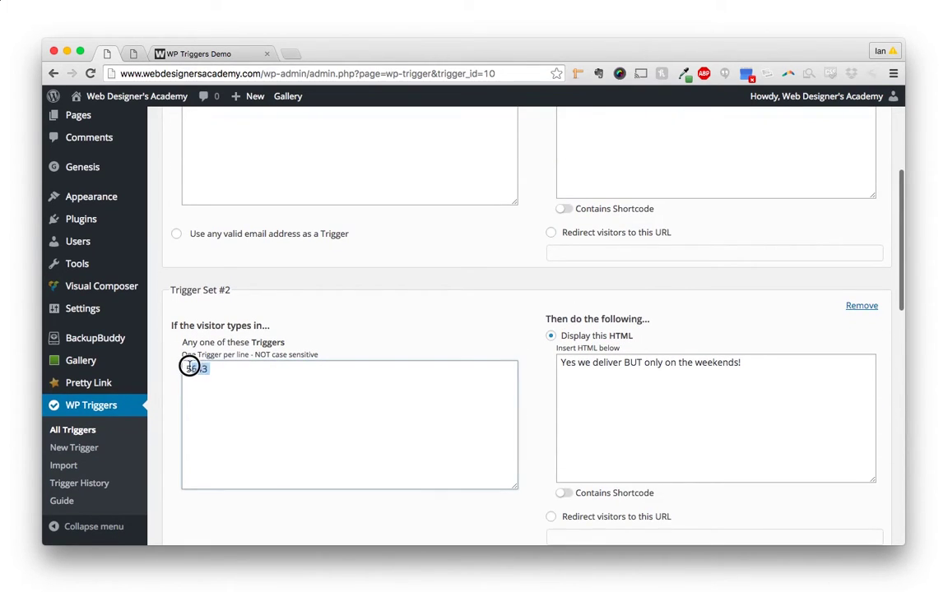
{"action": "left_click", "coordinate": [260, 381]}
{"action": "scroll", "coordinate": [260, 381], "scroll_direction": "down", "scroll_amount": 2}
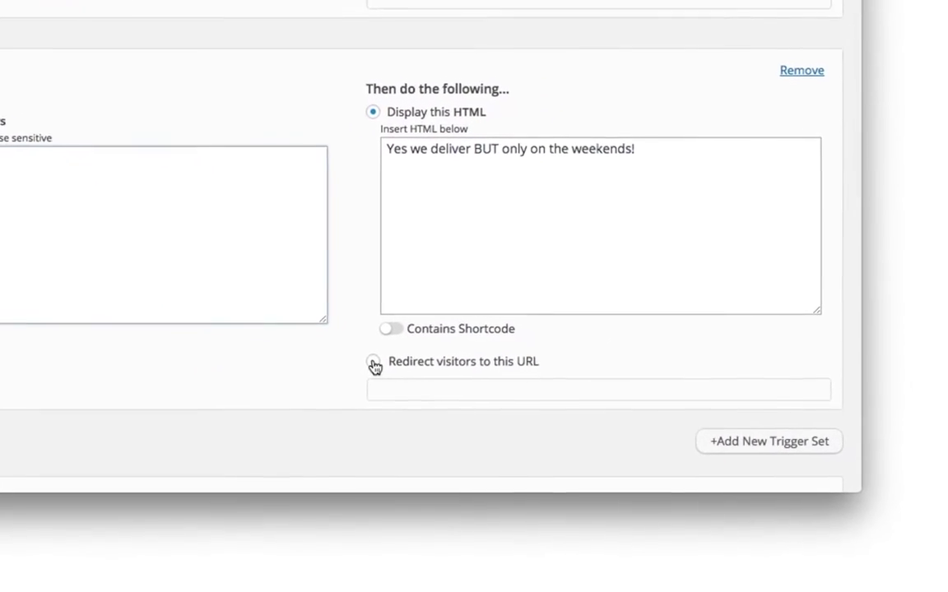
{"action": "left_click", "coordinate": [374, 363]}
{"action": "left_click", "coordinate": [441, 392]}
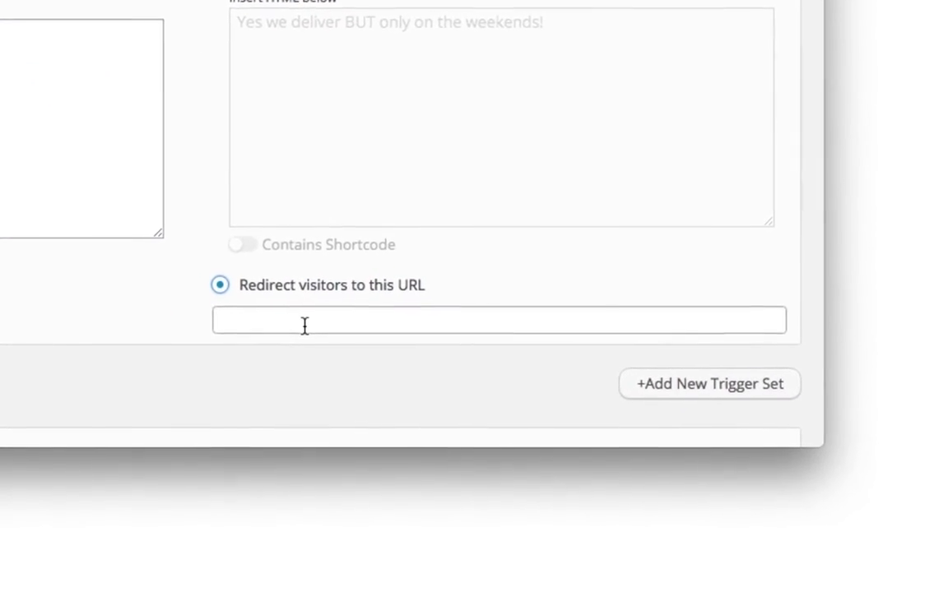
{"action": "type", "text": "http"}
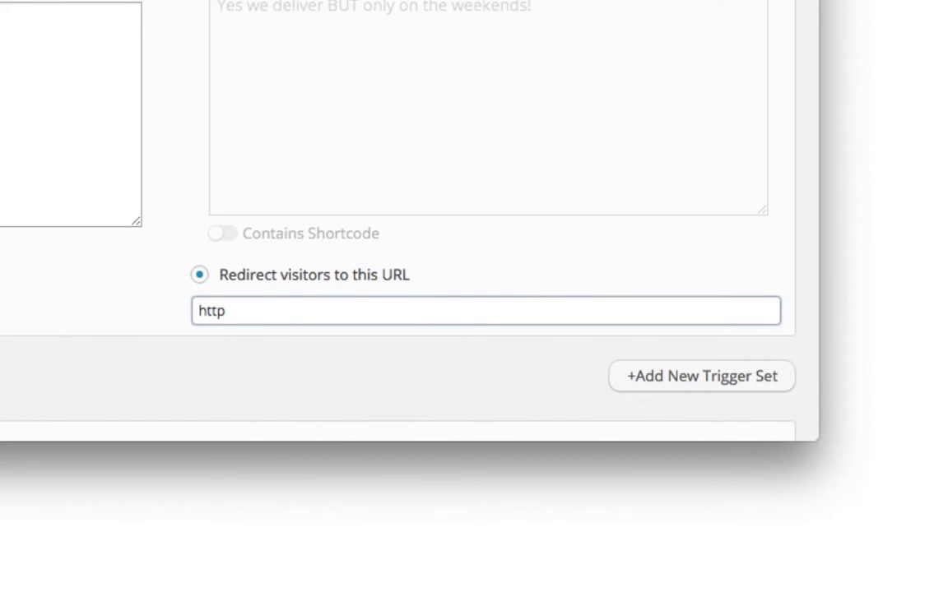
{"action": "type", "text": "://ebay.com"}
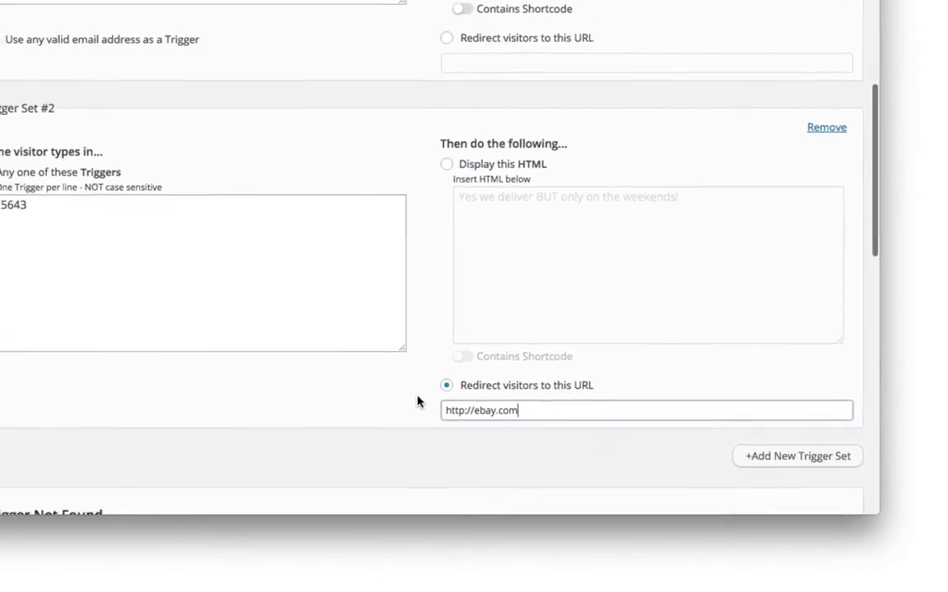
Step: Review the trigger box's remaining options and examine its default styling on the live WP Triggers Demo page
{"action": "scroll", "coordinate": [419, 403], "scroll_direction": "down", "scroll_amount": 5}
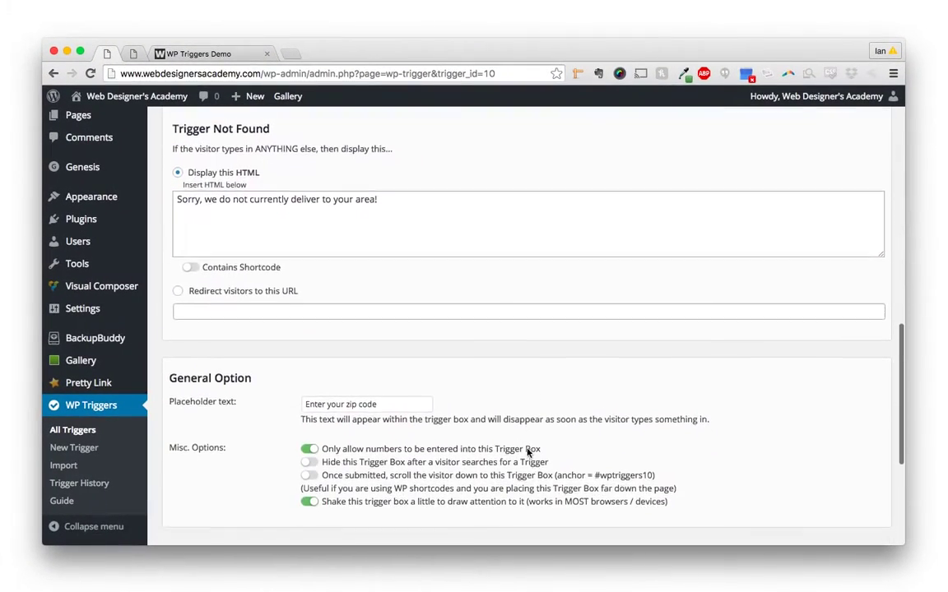
{"action": "scroll", "coordinate": [527, 452], "scroll_direction": "down", "scroll_amount": 5}
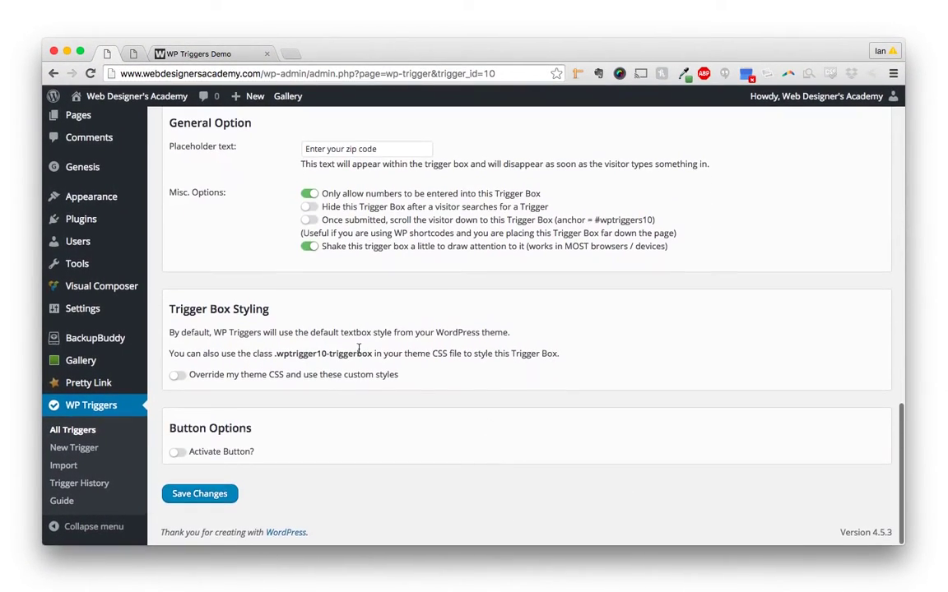
{"action": "left_click", "coordinate": [190, 54]}
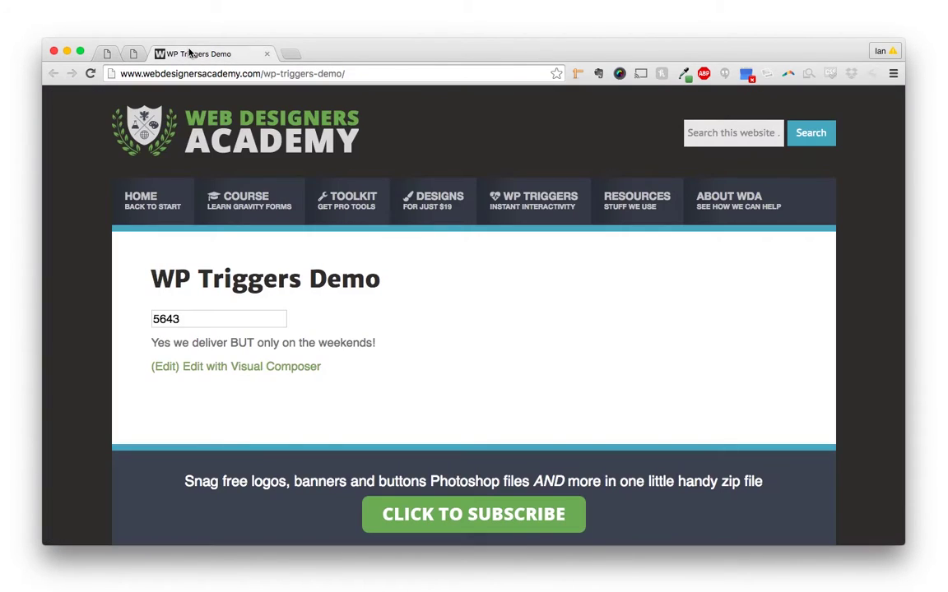
{"action": "left_click_drag", "start_coordinate": [193, 319], "coordinate": [152, 318]}
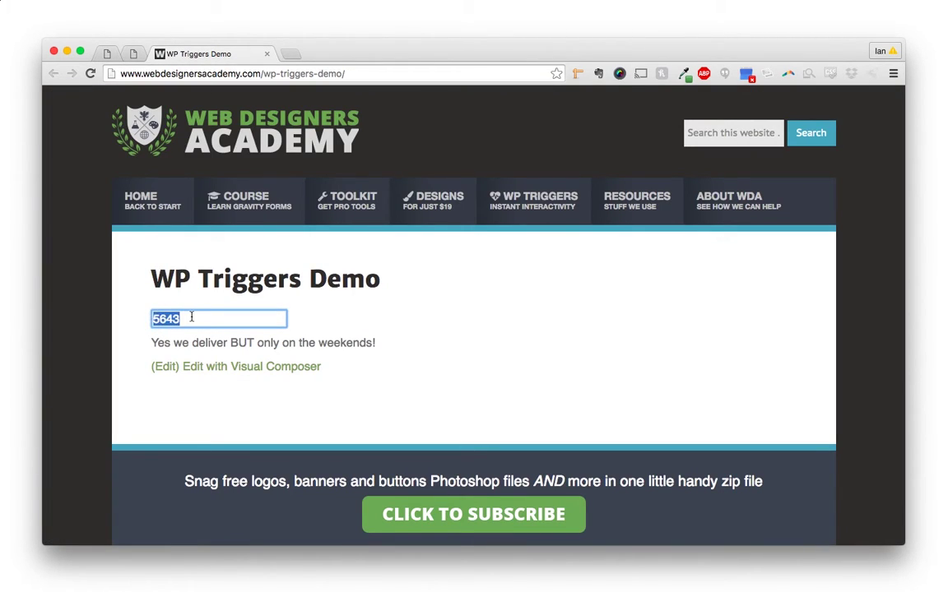
{"action": "left_click", "coordinate": [194, 317]}
{"action": "left_click", "coordinate": [356, 332]}
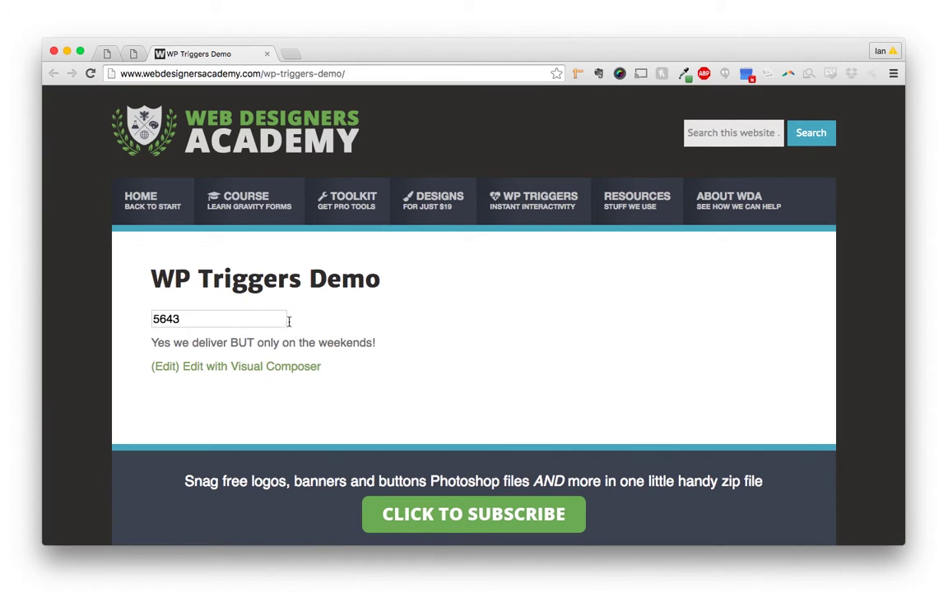
Step: Override the theme CSS with custom trigger box styles and set the text size to 3 em
{"action": "left_click", "coordinate": [110, 55]}
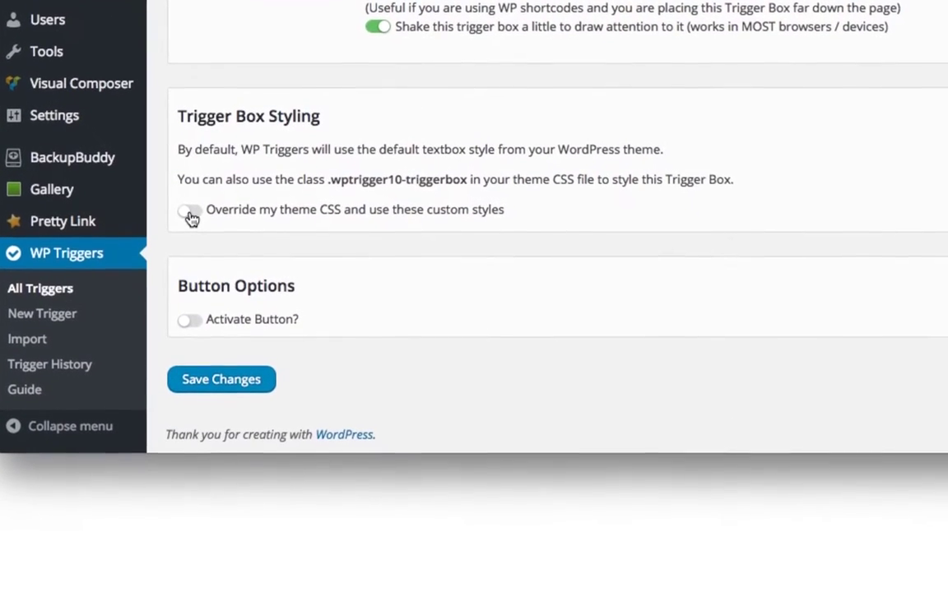
{"action": "left_click", "coordinate": [187, 242]}
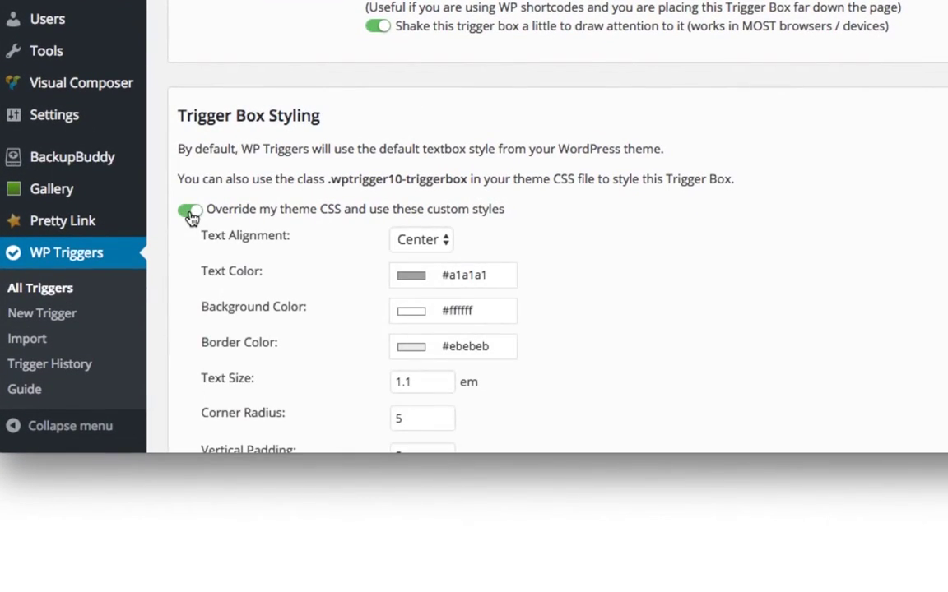
{"action": "scroll", "coordinate": [559, 201], "scroll_direction": "down", "scroll_amount": 5}
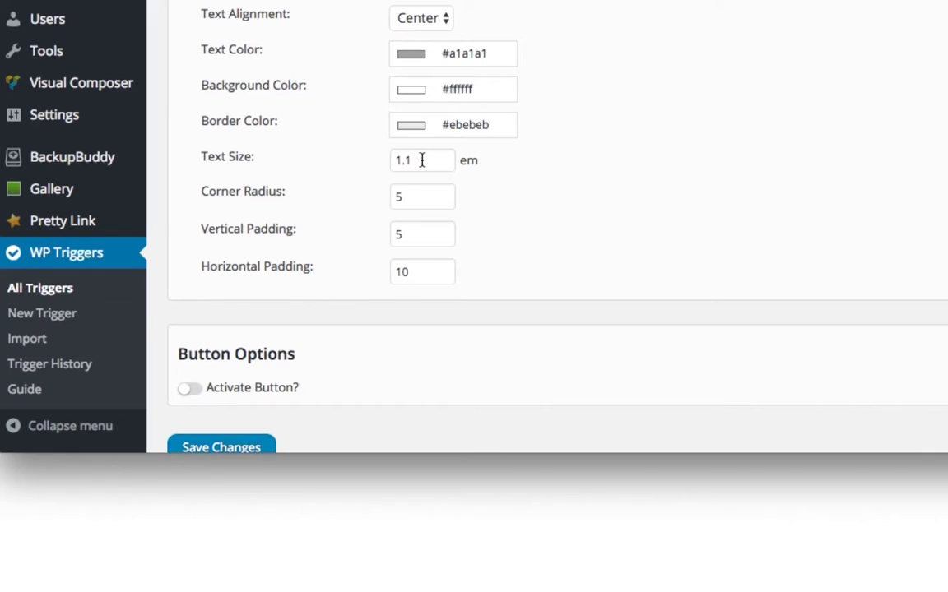
{"action": "left_click_drag", "start_coordinate": [423, 159], "coordinate": [387, 153]}
{"action": "type", "text": "3"}
Step: Set the trigger box's text color to dark red #a31704
{"action": "left_click", "coordinate": [415, 54]}
{"action": "left_click", "coordinate": [553, 258]}
{"action": "left_click", "coordinate": [556, 255]}
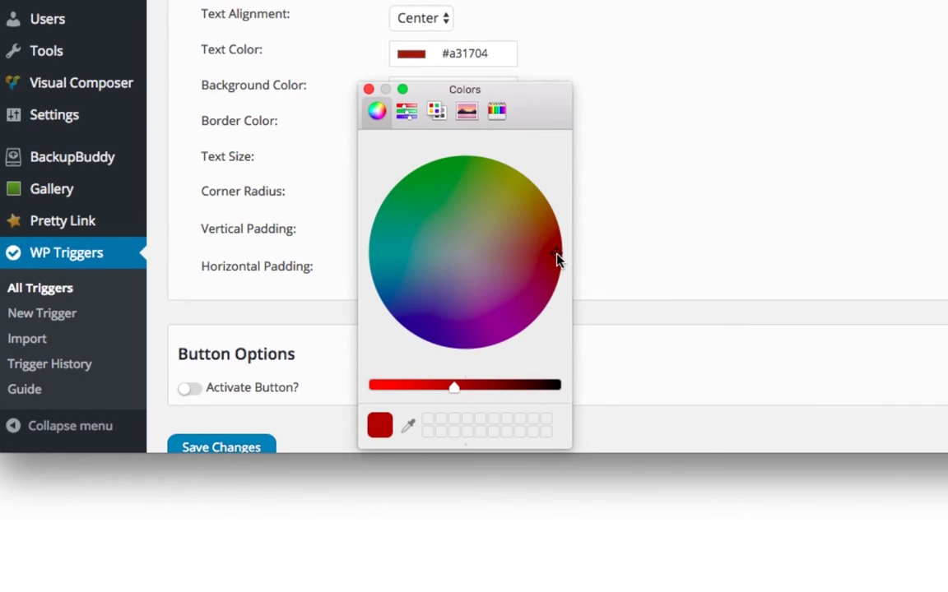
{"action": "left_click", "coordinate": [369, 89]}
Step: Set the trigger box's background color to blue #0b60ff and its border color to green #00e644
{"action": "left_click", "coordinate": [411, 88]}
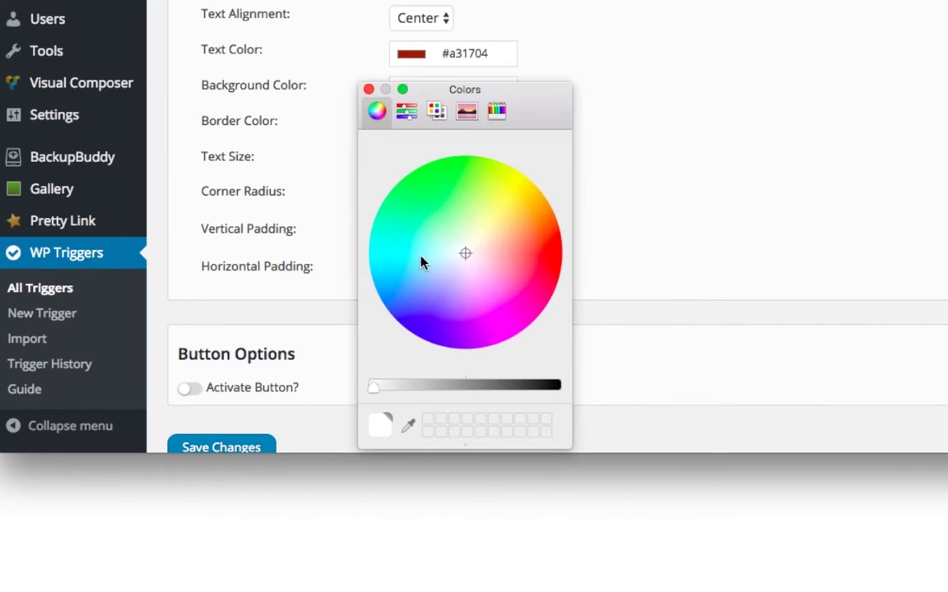
{"action": "left_click", "coordinate": [404, 321]}
{"action": "left_click", "coordinate": [368, 89]}
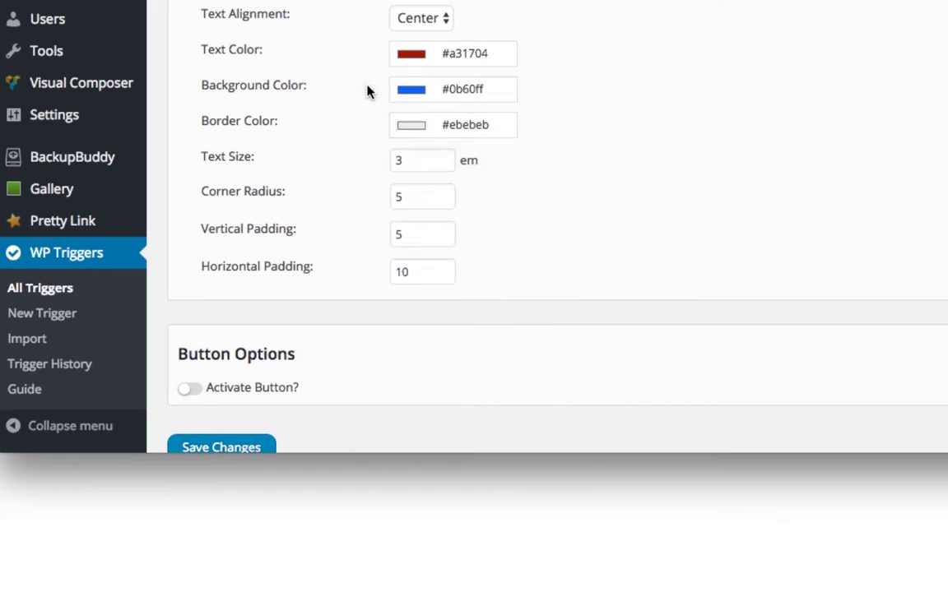
{"action": "left_click", "coordinate": [411, 127]}
{"action": "left_click", "coordinate": [406, 187]}
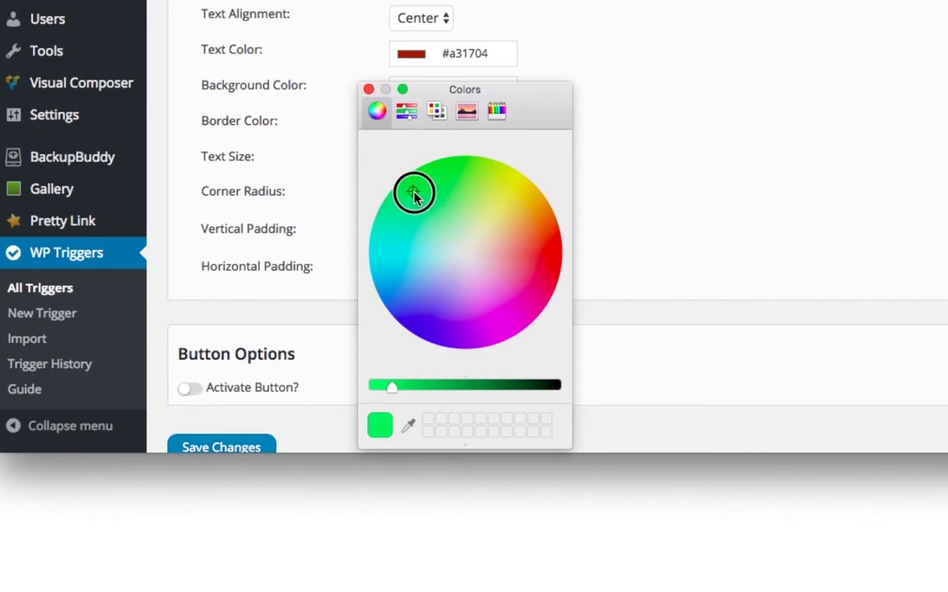
{"action": "left_click", "coordinate": [368, 89]}
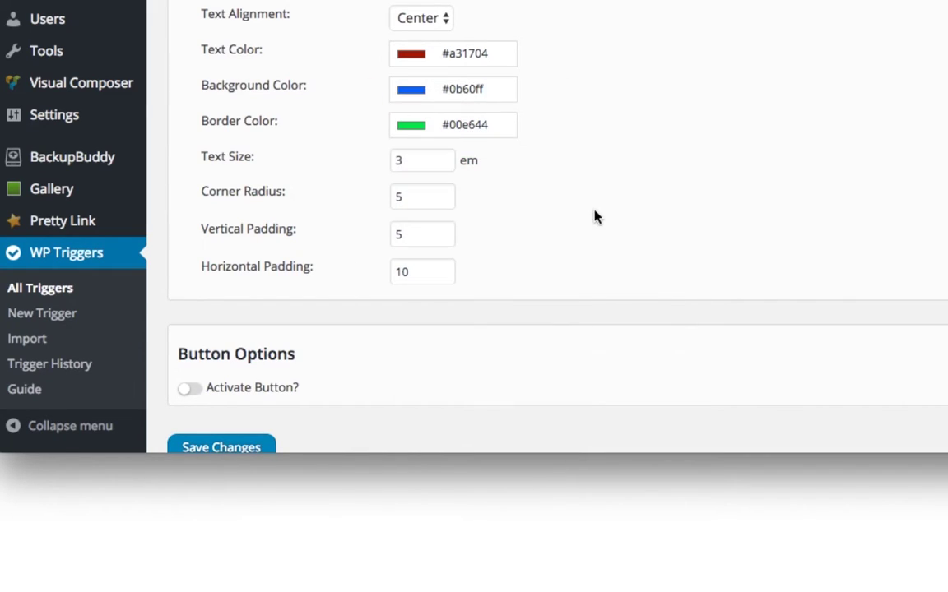
Step: Set the trigger box's corner radius to 20 and activate its submit button
{"action": "left_click_drag", "start_coordinate": [409, 198], "coordinate": [381, 192]}
{"action": "type", "text": "20"}
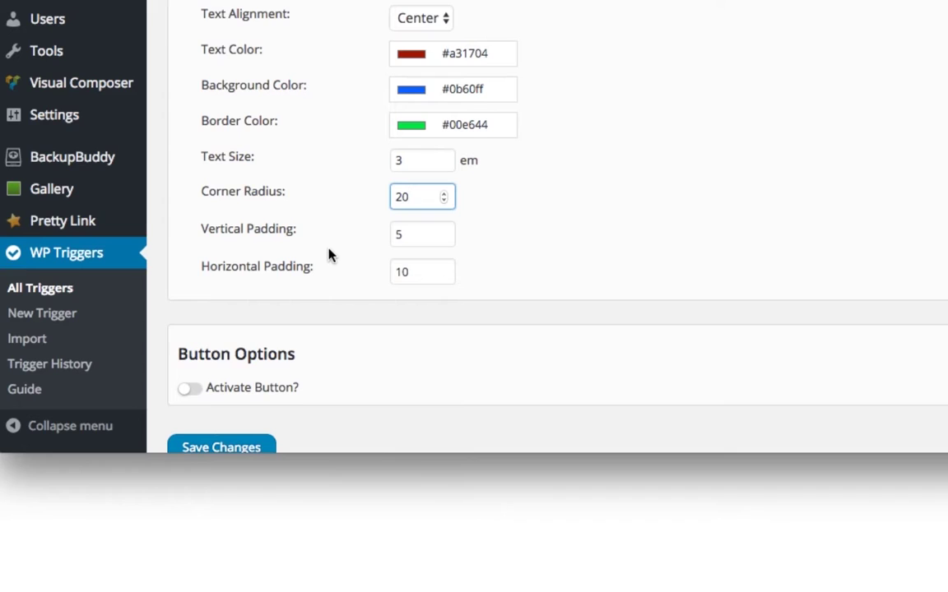
{"action": "scroll", "coordinate": [328, 255], "scroll_direction": "down", "scroll_amount": 1}
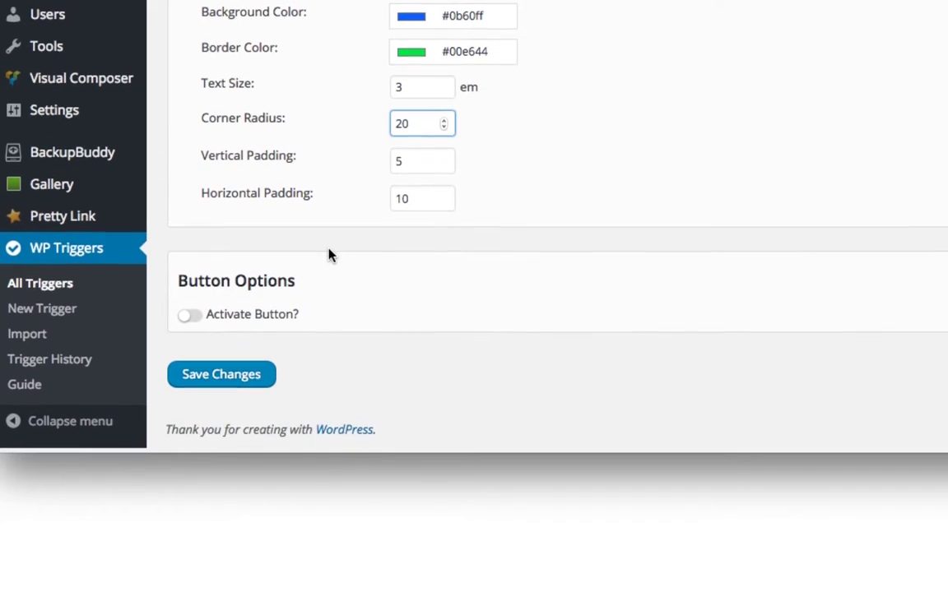
{"action": "left_click", "coordinate": [188, 324]}
{"action": "scroll", "coordinate": [666, 284], "scroll_direction": "down", "scroll_amount": 2}
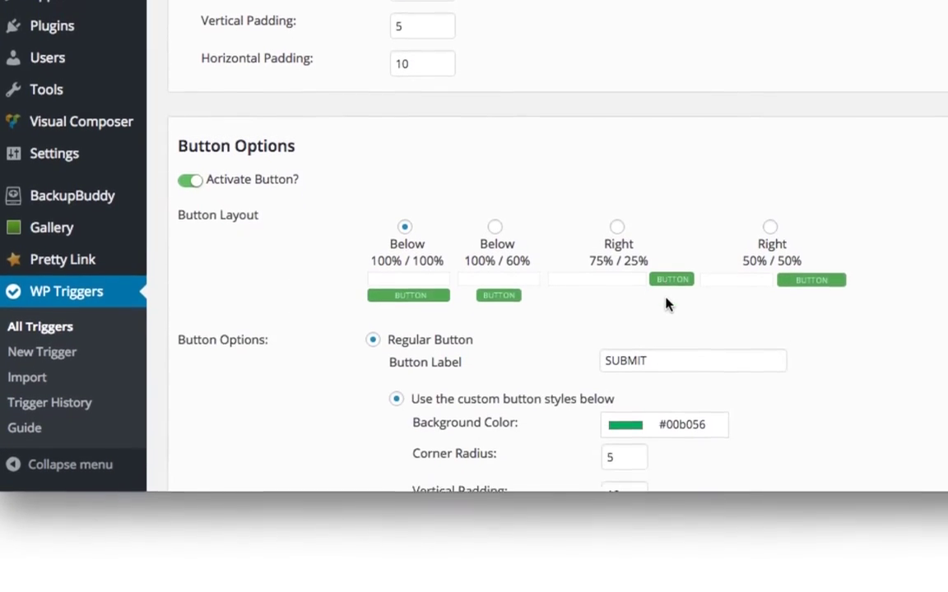
Step: Change the regular button's label to "Let's Go!"
{"action": "scroll", "coordinate": [666, 305], "scroll_direction": "down", "scroll_amount": 3}
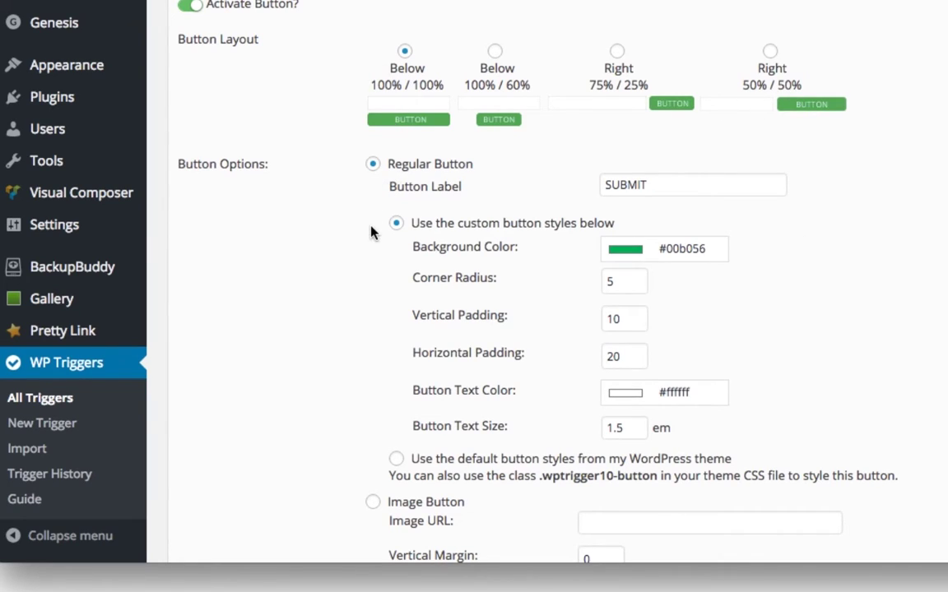
{"action": "scroll", "coordinate": [370, 233], "scroll_direction": "down", "scroll_amount": 1}
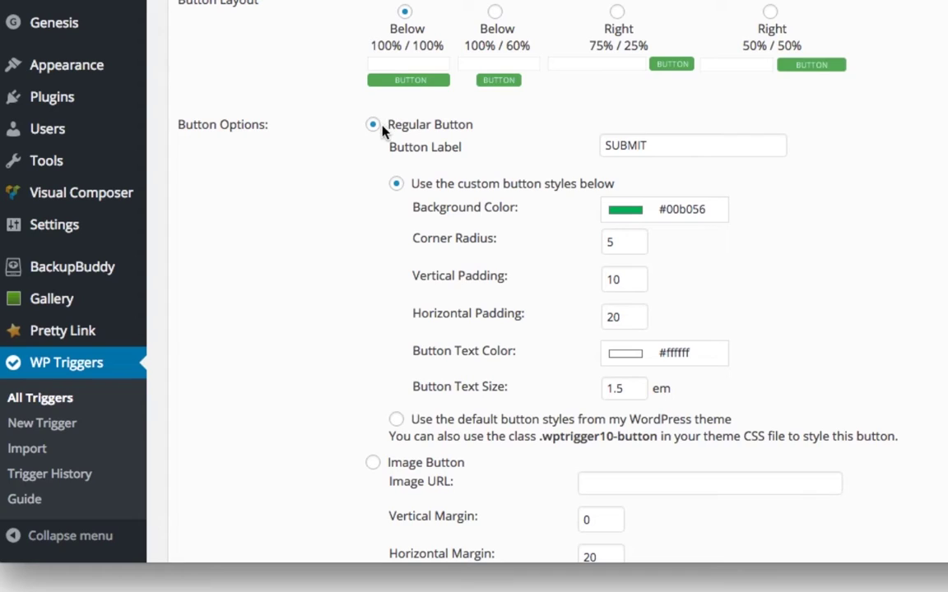
{"action": "left_click_drag", "start_coordinate": [692, 151], "coordinate": [590, 146]}
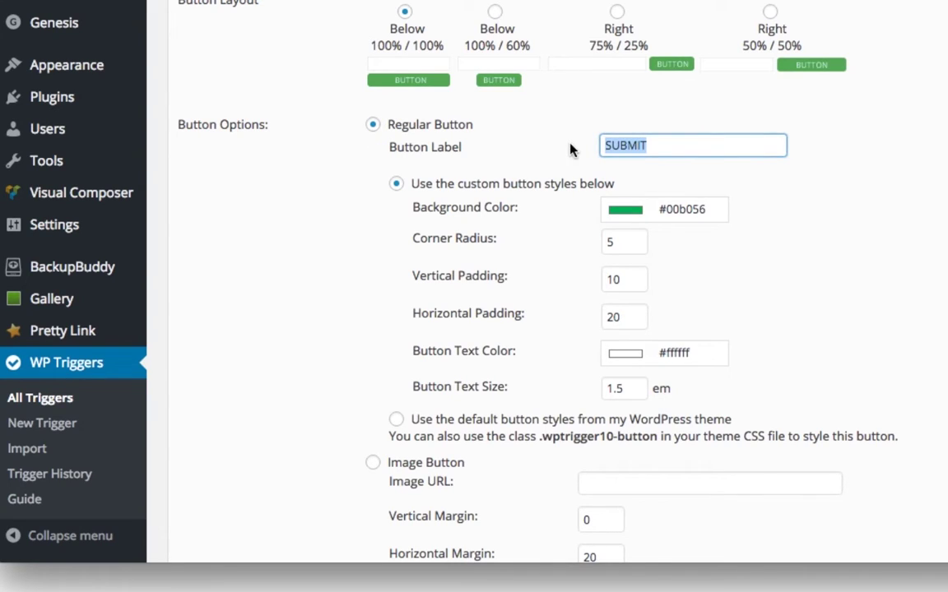
{"action": "type", "text": "Let's Go!"}
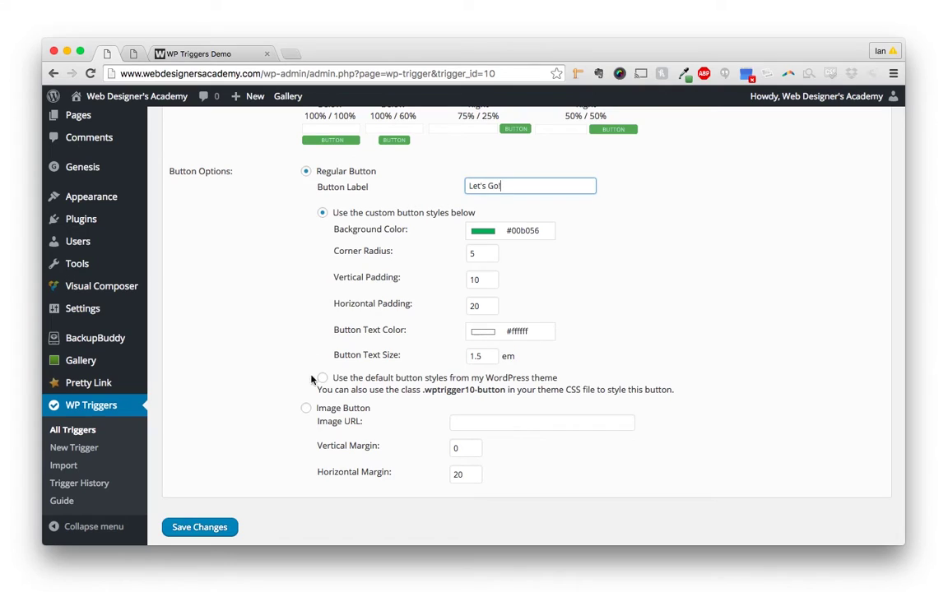
{"action": "left_click", "coordinate": [307, 409]}
{"action": "left_click", "coordinate": [496, 425]}
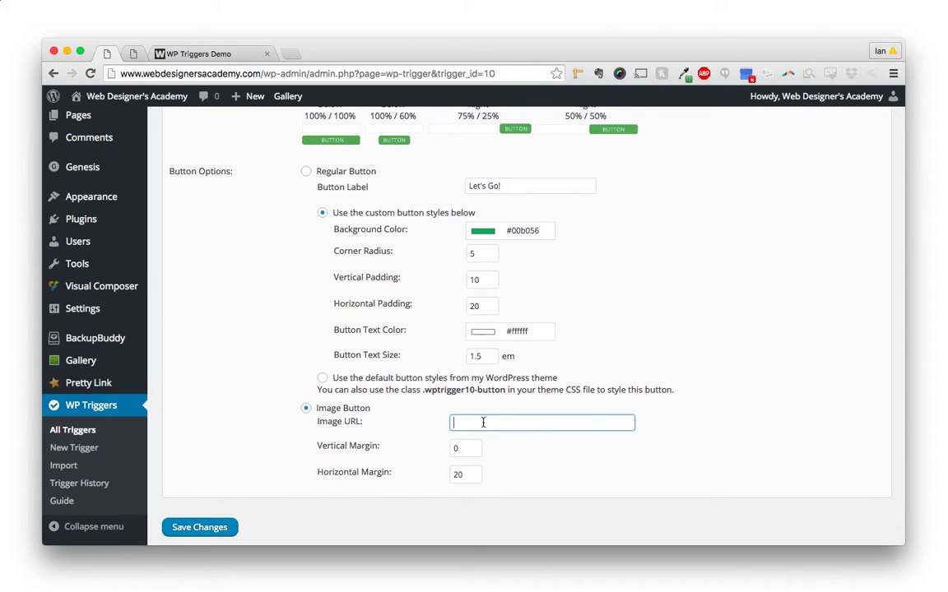
{"action": "left_click", "coordinate": [306, 172]}
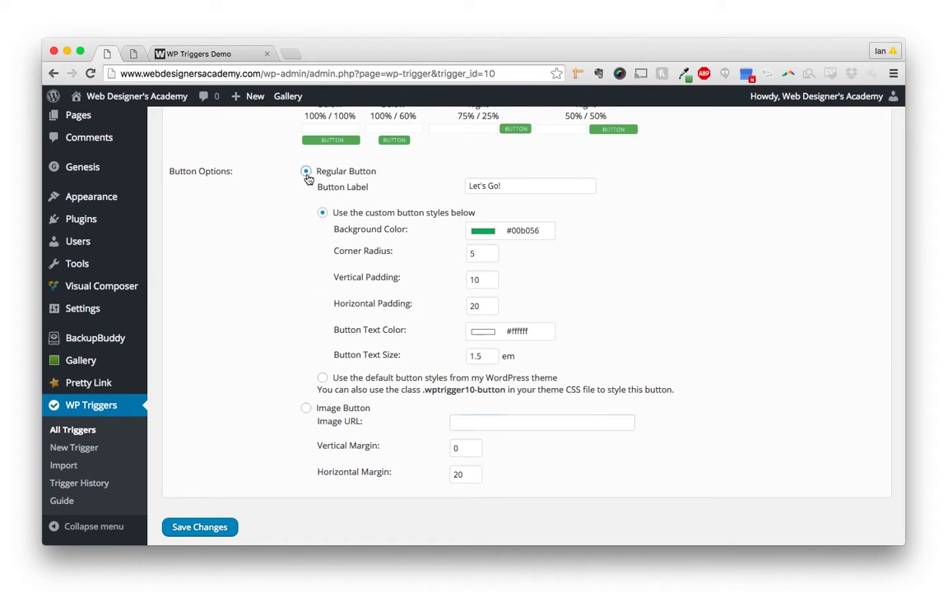
Step: Style the button with purple background color #ae7eb4, corner radius 0 and vertical padding 20
{"action": "left_click", "coordinate": [481, 233]}
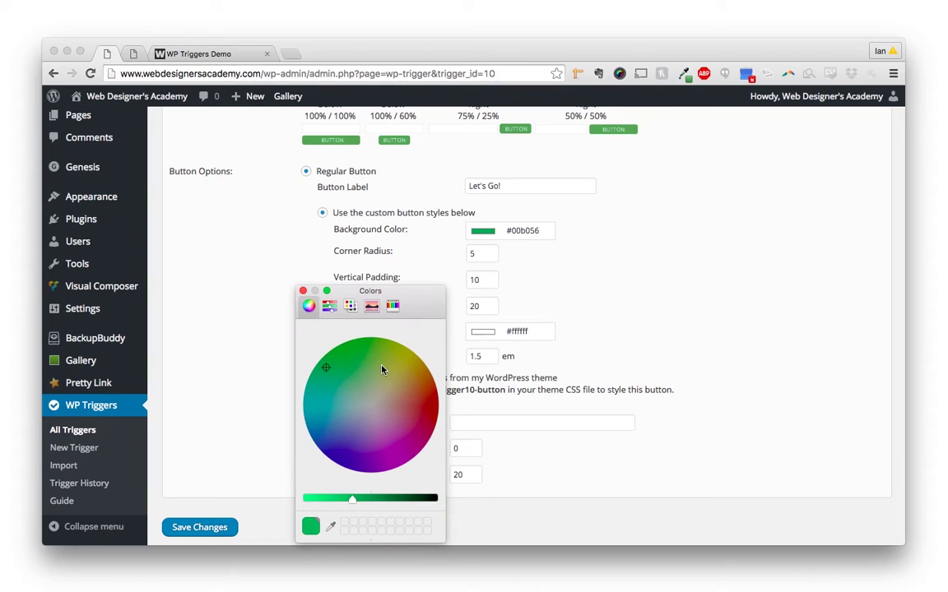
{"action": "left_click_drag", "start_coordinate": [383, 370], "coordinate": [380, 428]}
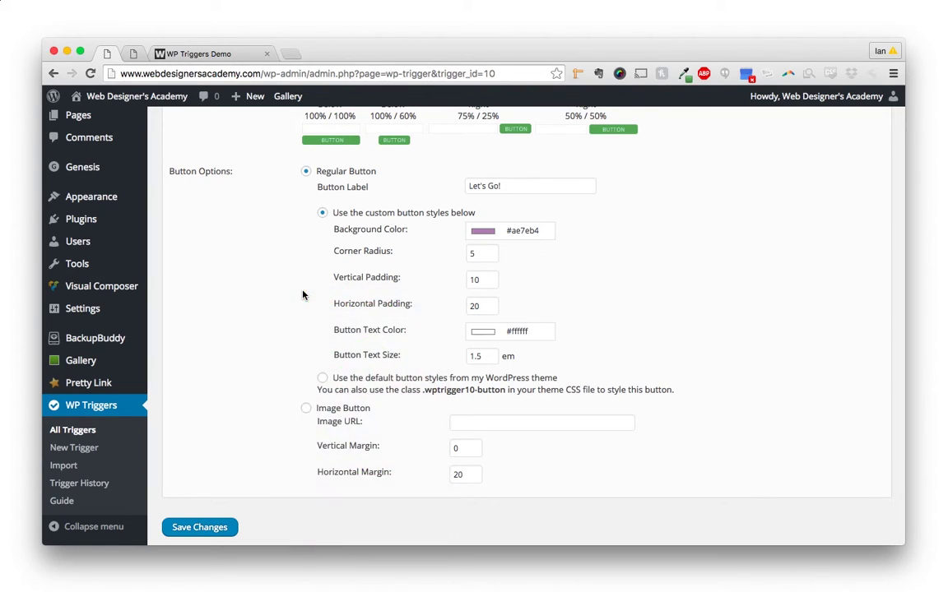
{"action": "left_click_drag", "start_coordinate": [479, 253], "coordinate": [460, 254]}
{"action": "type", "text": "0"}
{"action": "double_click", "coordinate": [468, 280]}
{"action": "type", "text": "20"}
Step: Set the button's text color to yellow #fcfb13
{"action": "left_click", "coordinate": [483, 334]}
{"action": "left_click_drag", "start_coordinate": [400, 374], "coordinate": [400, 351]}
{"action": "left_click", "coordinate": [303, 292]}
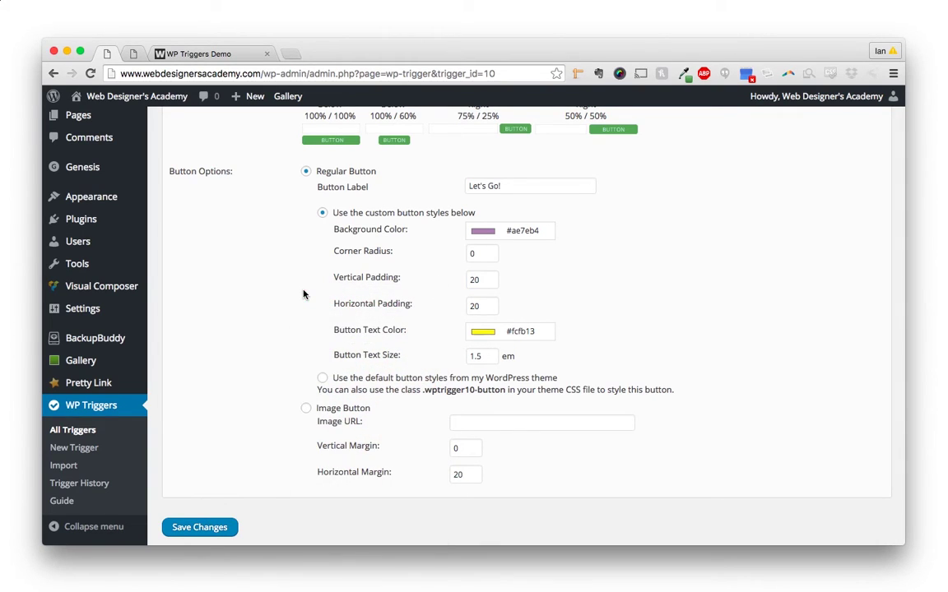
Step: Set the button's text size to 3 em and save the trigger box changes
{"action": "double_click", "coordinate": [477, 356]}
{"action": "scroll", "coordinate": [374, 362], "scroll_direction": "up", "scroll_amount": 5}
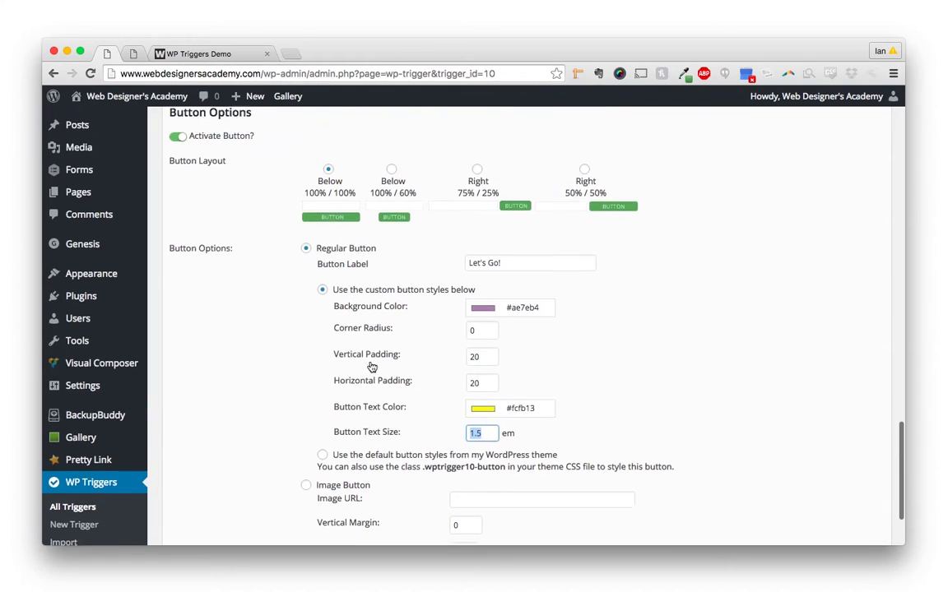
{"action": "scroll", "coordinate": [370, 365], "scroll_direction": "up", "scroll_amount": 3}
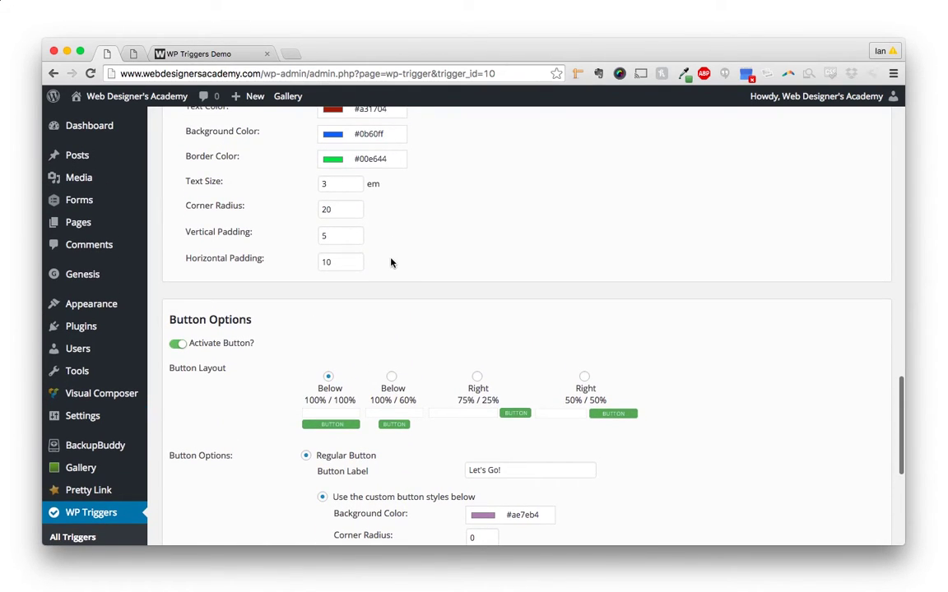
{"action": "scroll", "coordinate": [392, 262], "scroll_direction": "down", "scroll_amount": 7}
{"action": "scroll", "coordinate": [391, 261], "scroll_direction": "down", "scroll_amount": 2}
{"action": "type", "text": "3"}
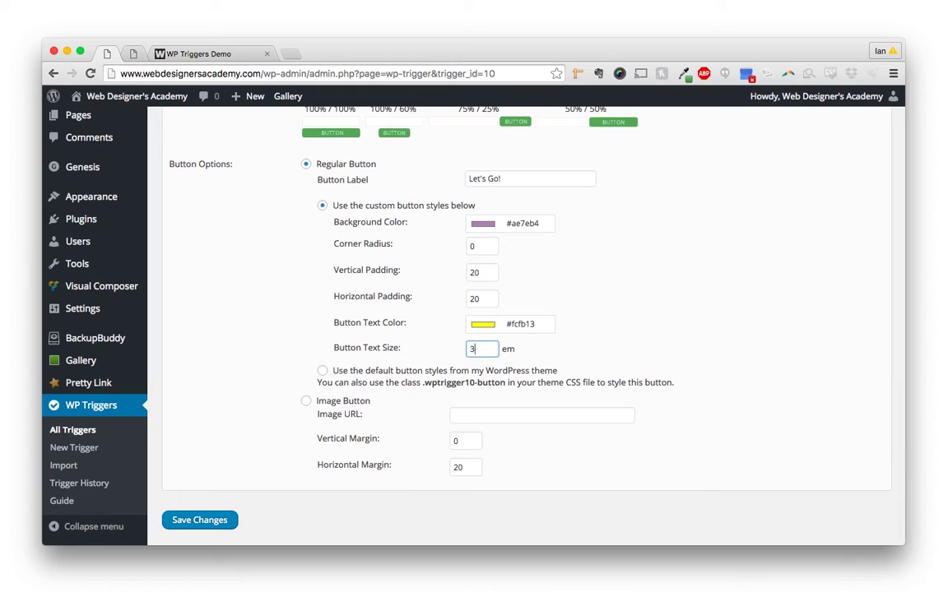
{"action": "left_click", "coordinate": [203, 521]}
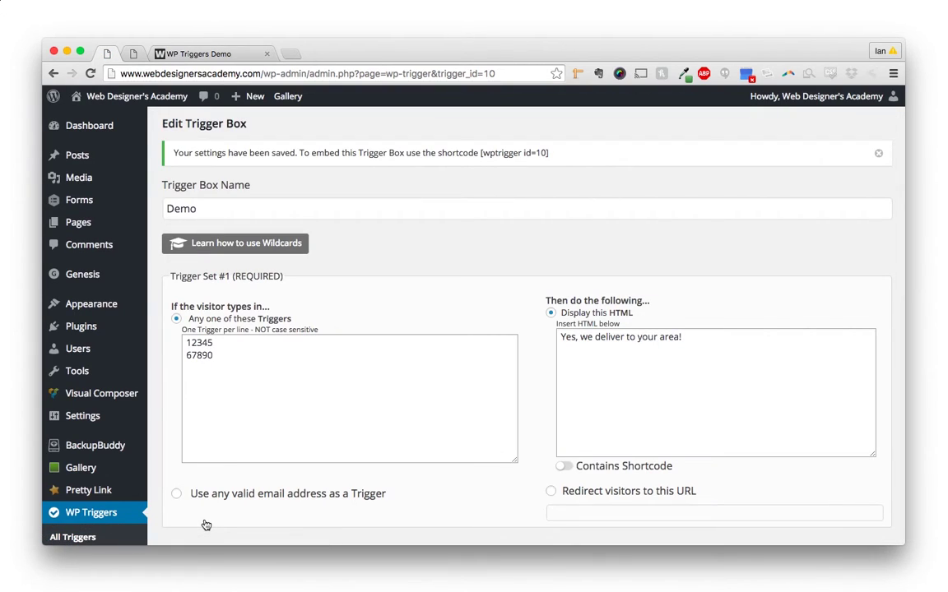
Step: Reload the live WP Triggers Demo page and test the restyled trigger box by submitting zip code 12345
{"action": "left_click", "coordinate": [199, 56]}
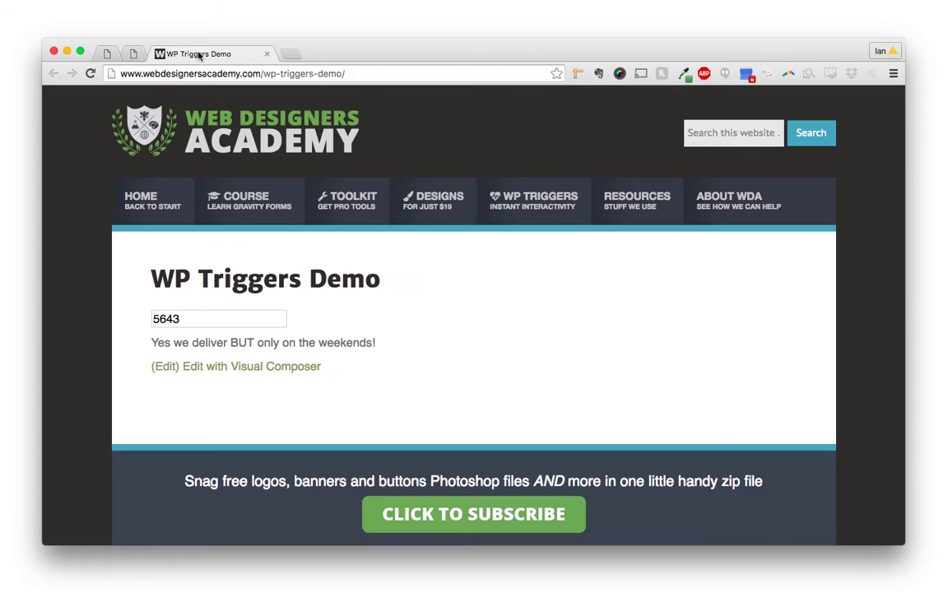
{"action": "left_click", "coordinate": [90, 74]}
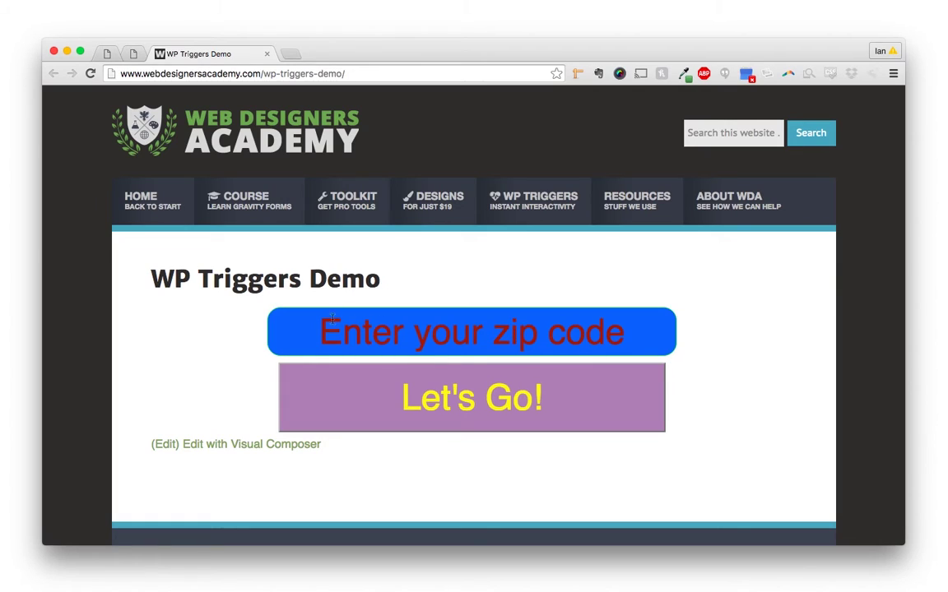
{"action": "left_click", "coordinate": [449, 332]}
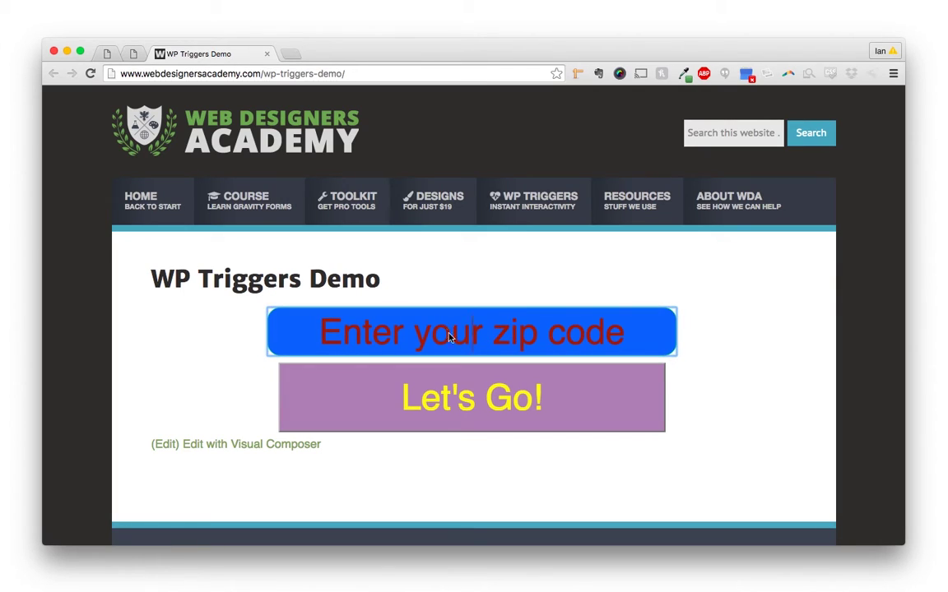
{"action": "type", "text": "12345"}
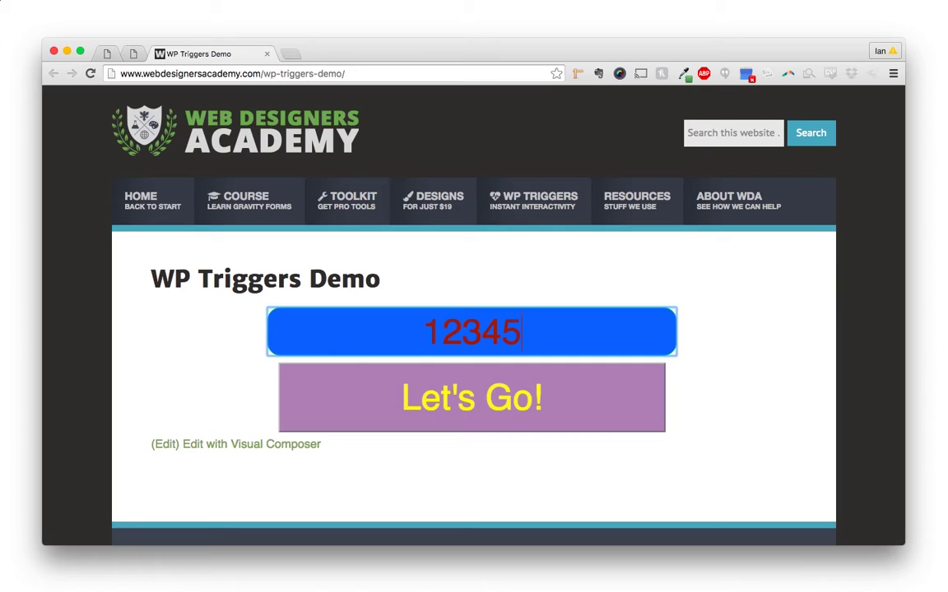
{"action": "key", "text": "Tab"}
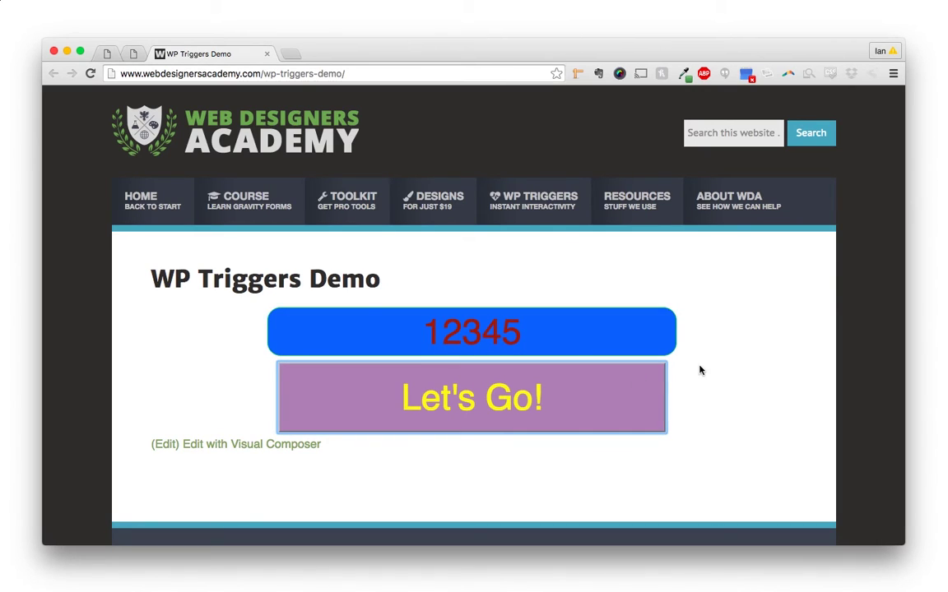
{"action": "key", "text": "Return"}
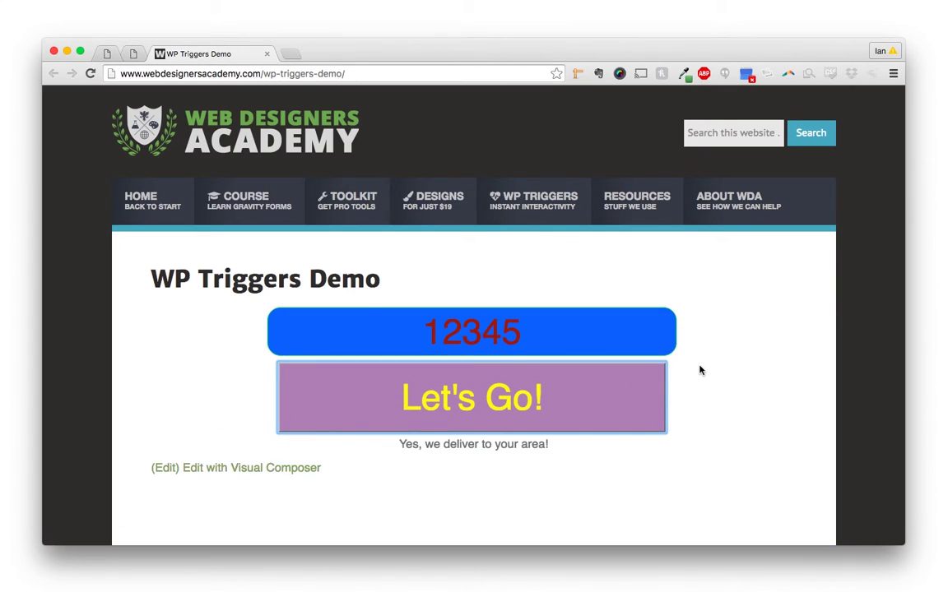
{"action": "left_click_drag", "start_coordinate": [553, 446], "coordinate": [396, 444]}
{"action": "left_click", "coordinate": [396, 444]}
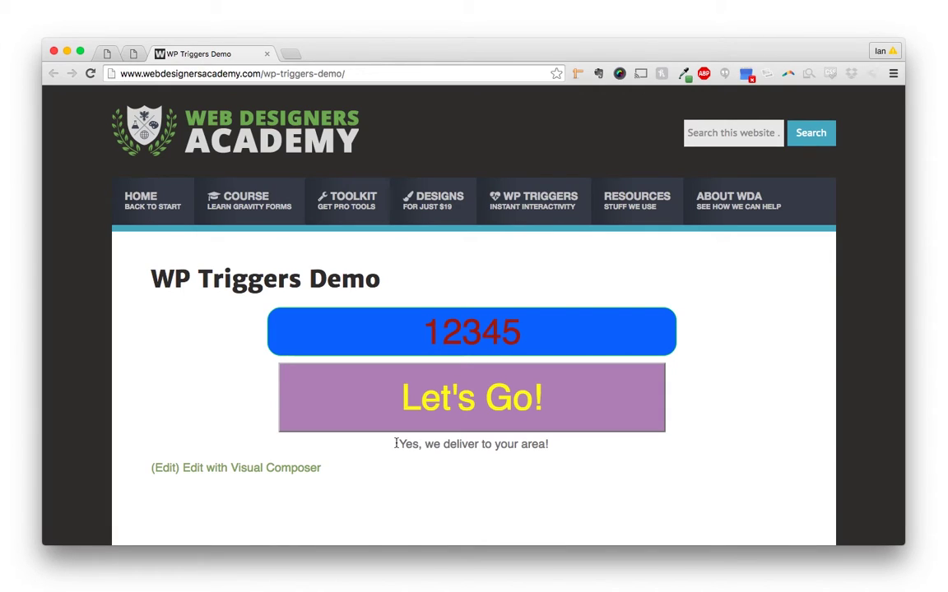
Step: In the list of all triggers, duplicate the Demo trigger box and export the original's settings
{"action": "left_click", "coordinate": [107, 55]}
{"action": "scroll", "coordinate": [149, 406], "scroll_direction": "down", "scroll_amount": 4}
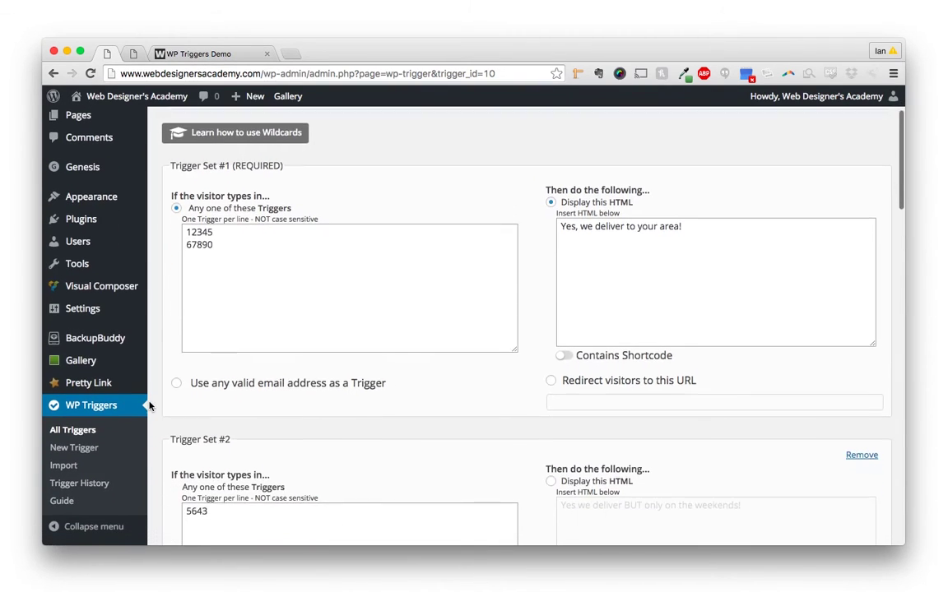
{"action": "left_click", "coordinate": [84, 433]}
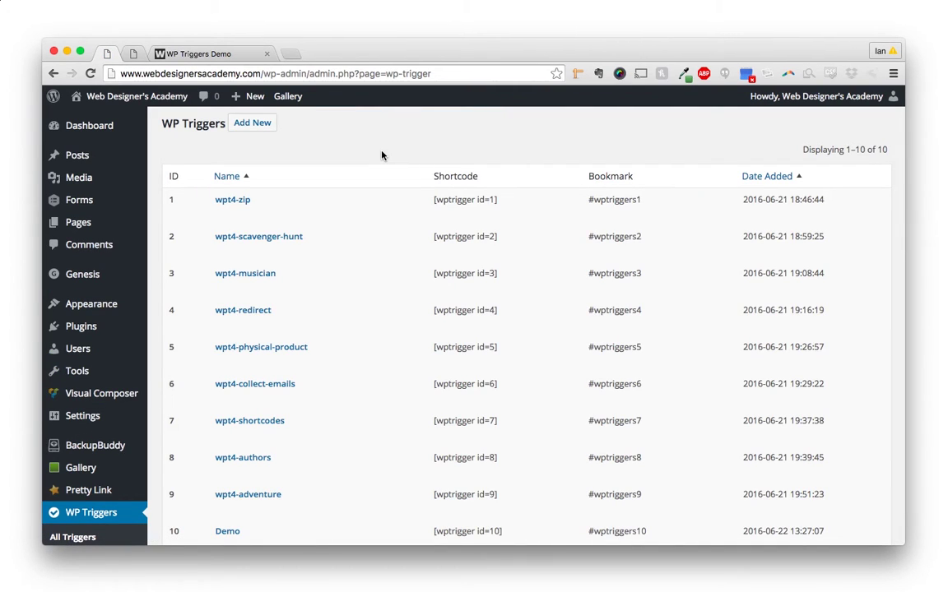
{"action": "scroll", "coordinate": [381, 155], "scroll_direction": "down", "scroll_amount": 3}
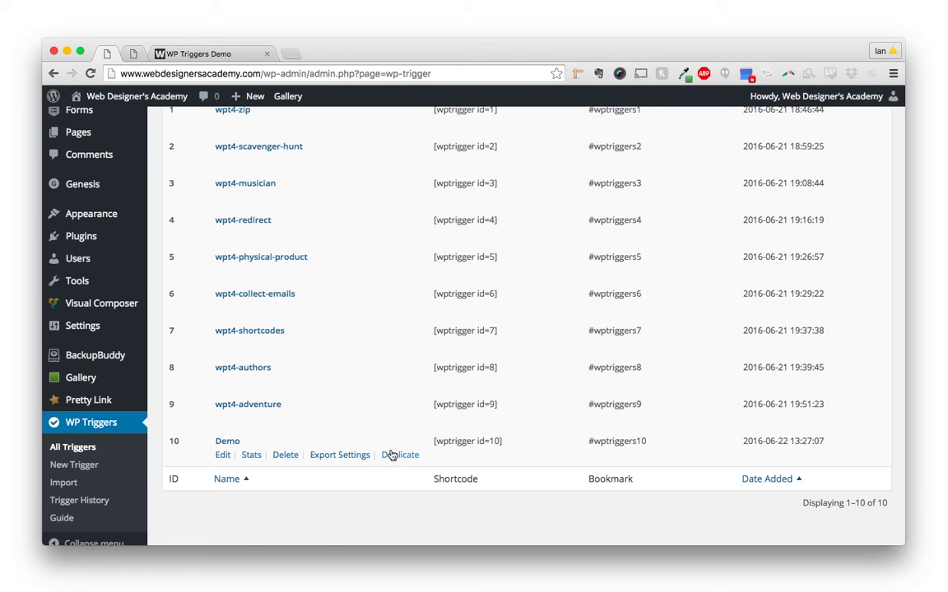
{"action": "left_click", "coordinate": [394, 456]}
{"action": "scroll", "coordinate": [392, 459], "scroll_direction": "down", "scroll_amount": 2}
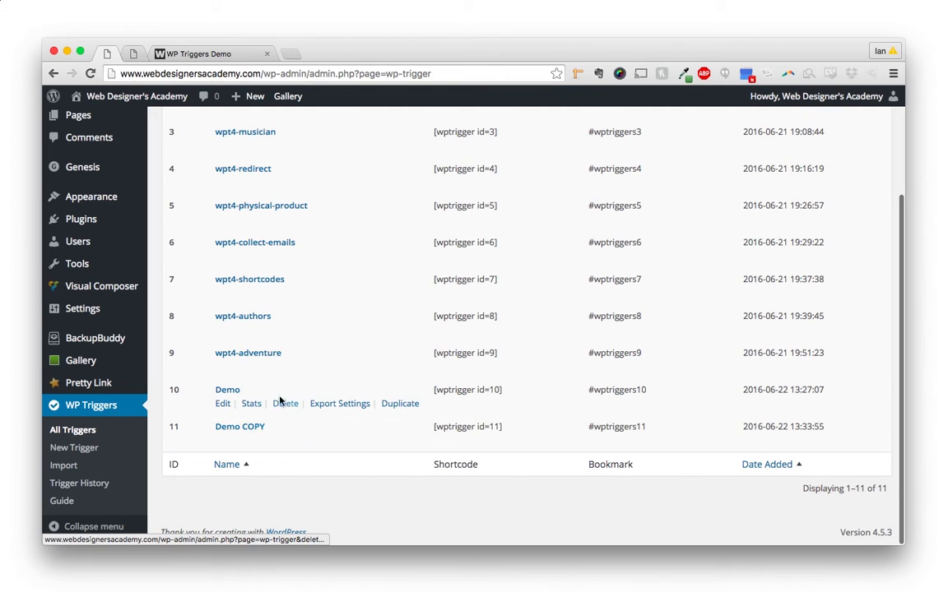
{"action": "left_click", "coordinate": [340, 403]}
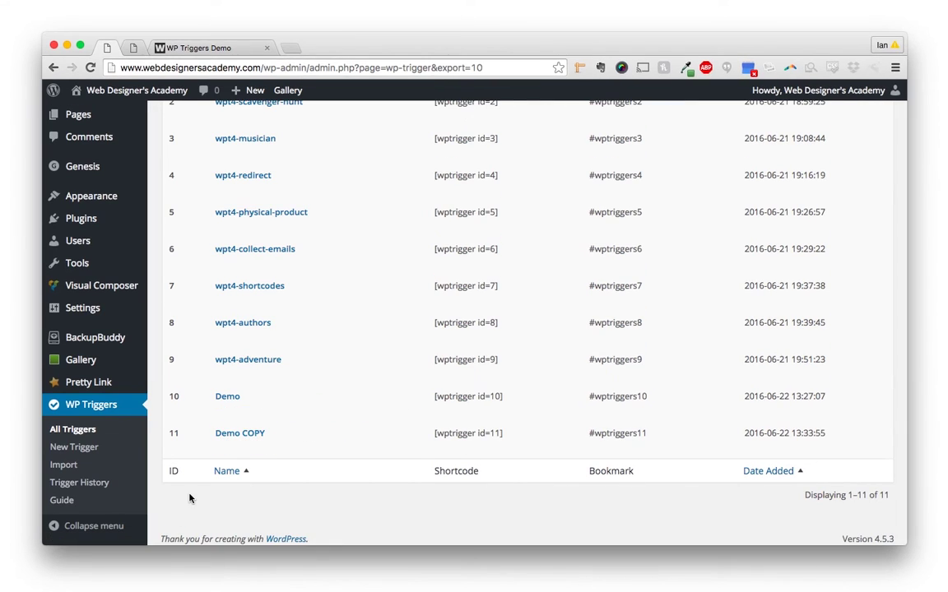
Step: Open the trigger history and examine its date range, trigger box and entries-per-page filter options
{"action": "left_click", "coordinate": [89, 489]}
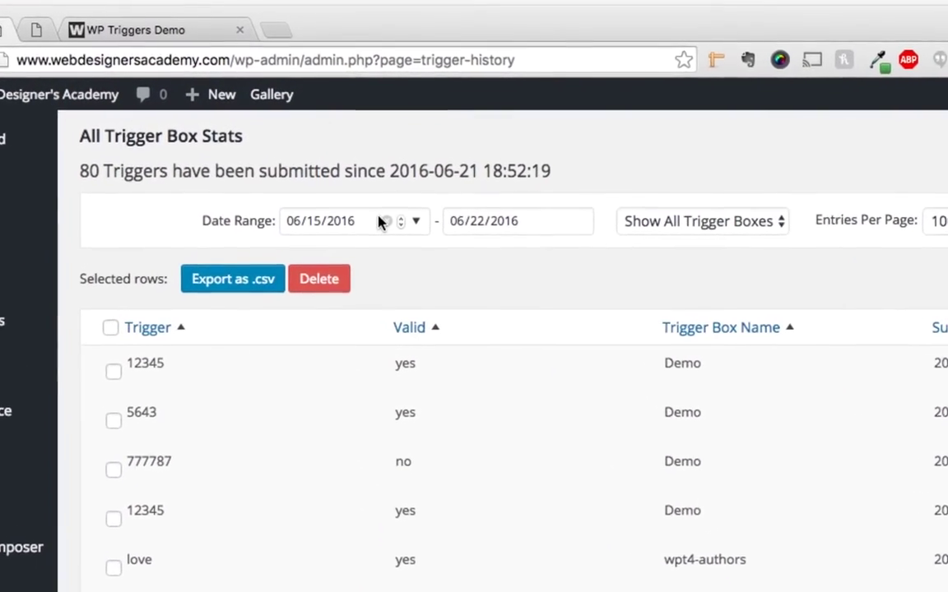
{"action": "left_click", "coordinate": [433, 245]}
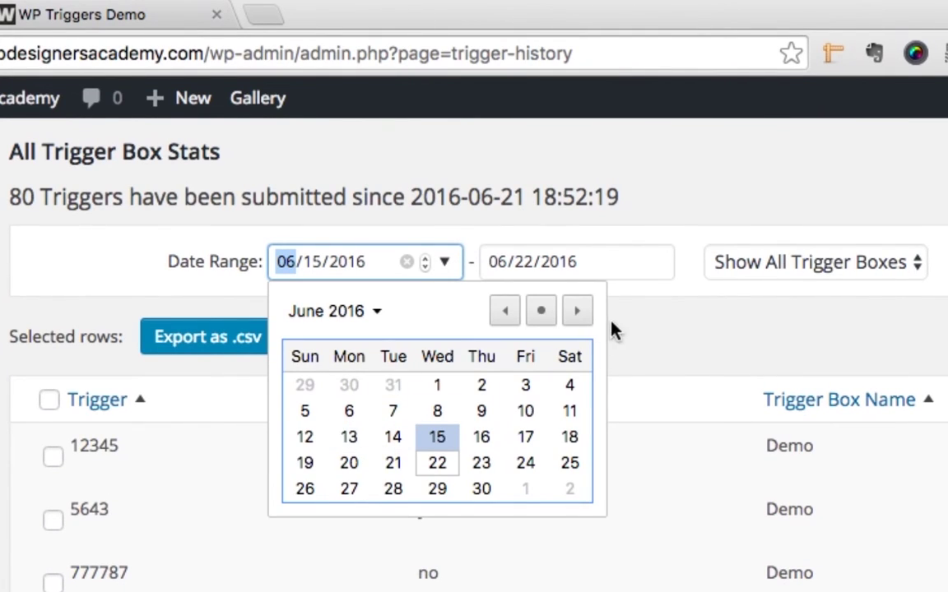
{"action": "left_click", "coordinate": [655, 261]}
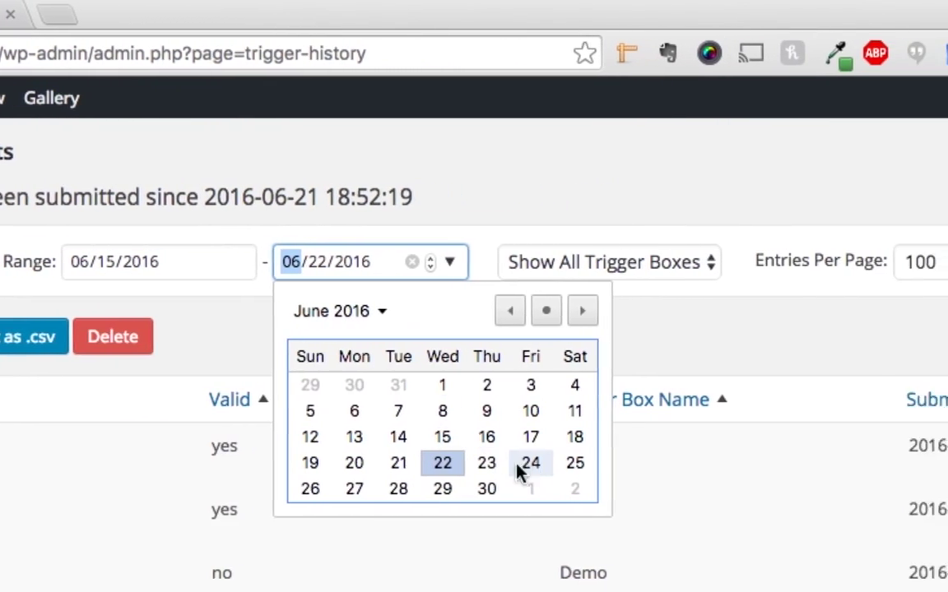
{"action": "left_click", "coordinate": [642, 325]}
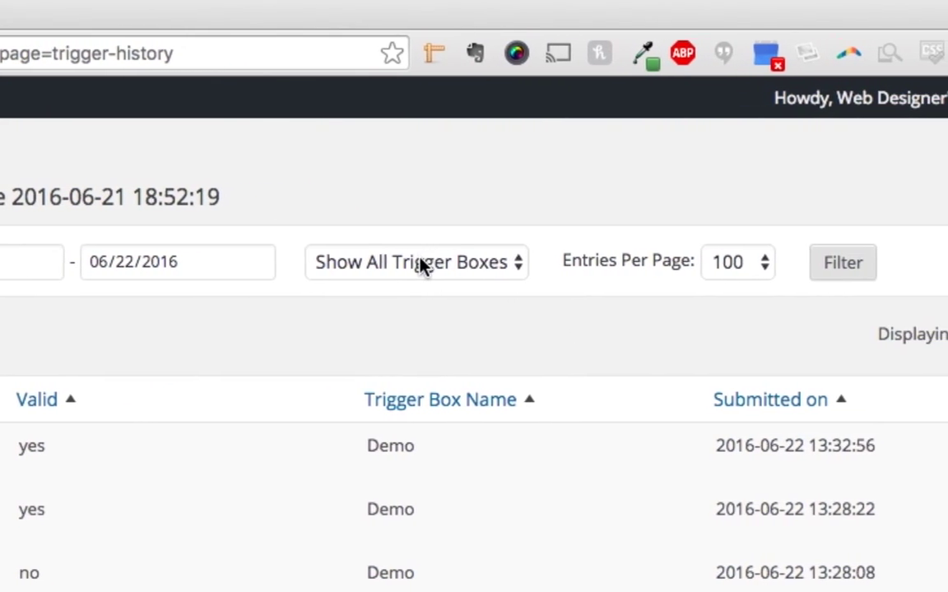
{"action": "left_click", "coordinate": [517, 263]}
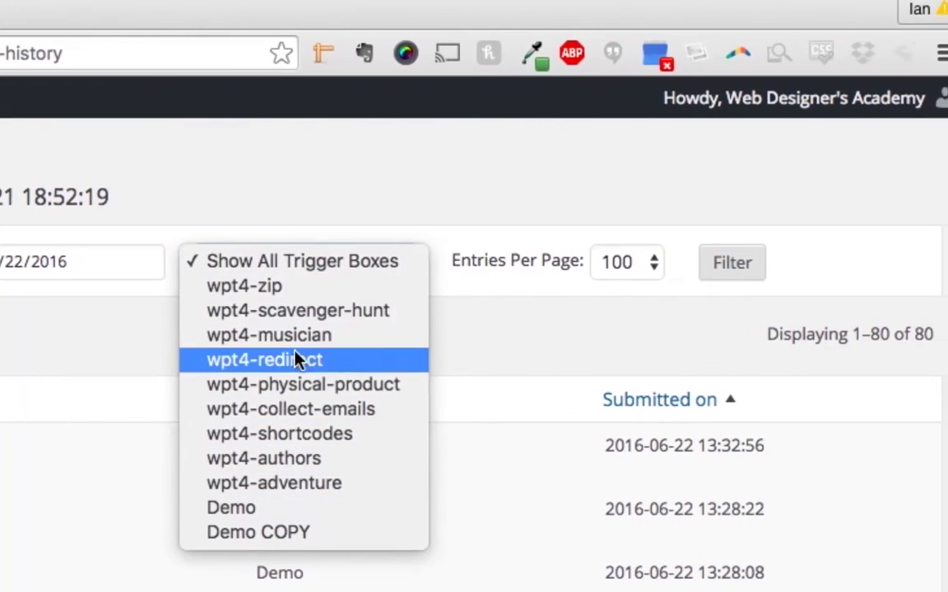
{"action": "left_click", "coordinate": [591, 273]}
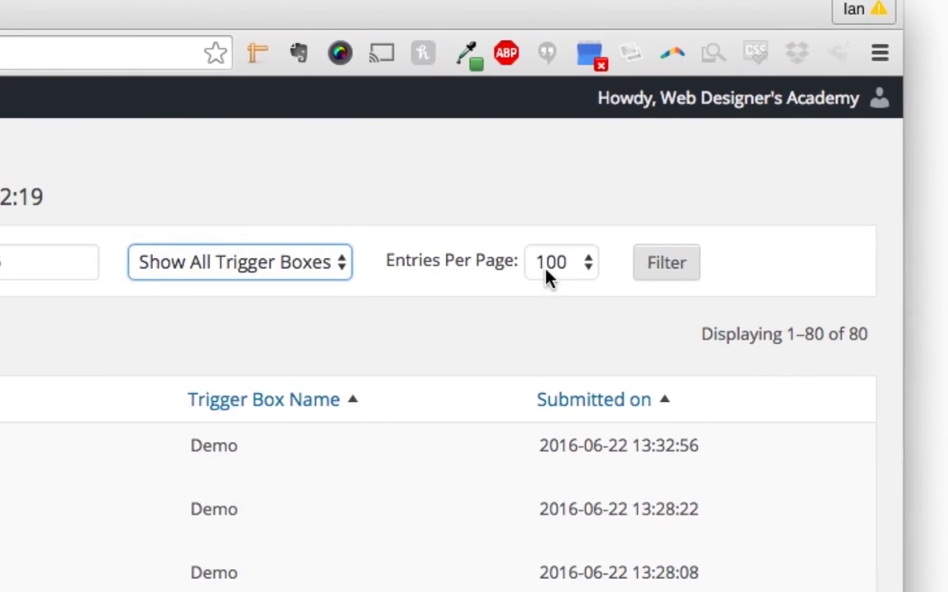
{"action": "left_click", "coordinate": [587, 271]}
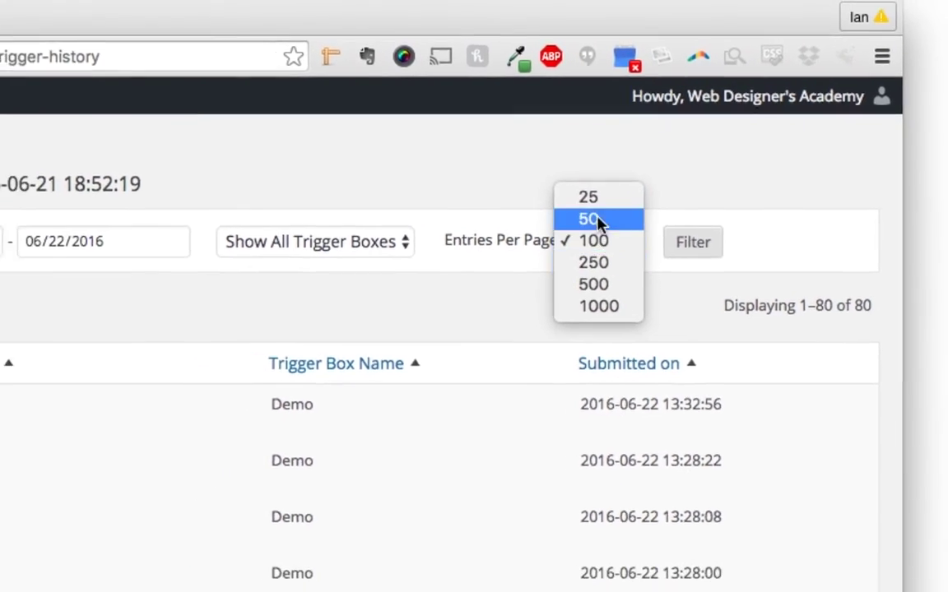
{"action": "left_click", "coordinate": [85, 320]}
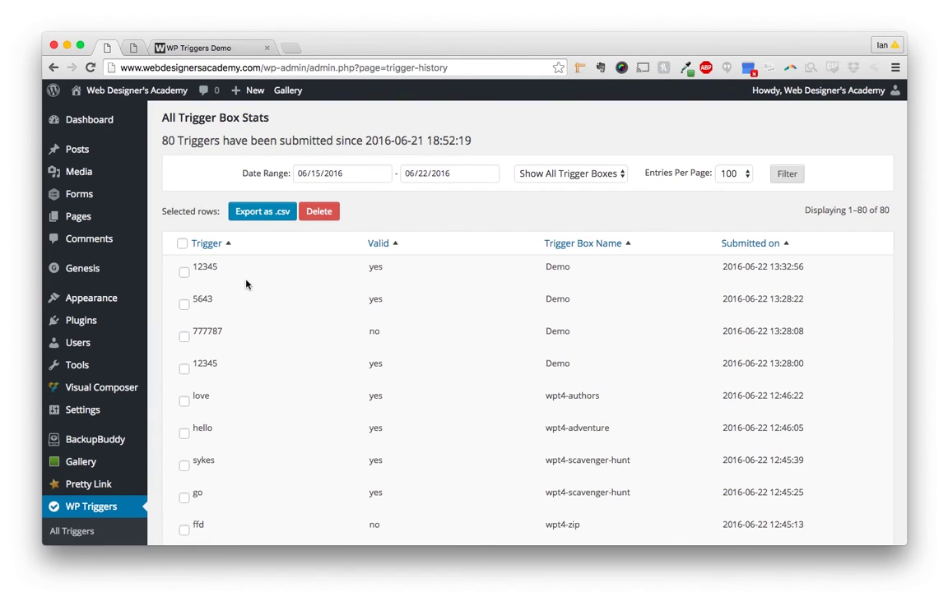
Step: Permanently delete the most recent 12345 entry of the Demo box from the trigger history
{"action": "left_click", "coordinate": [184, 272]}
{"action": "left_click", "coordinate": [320, 215]}
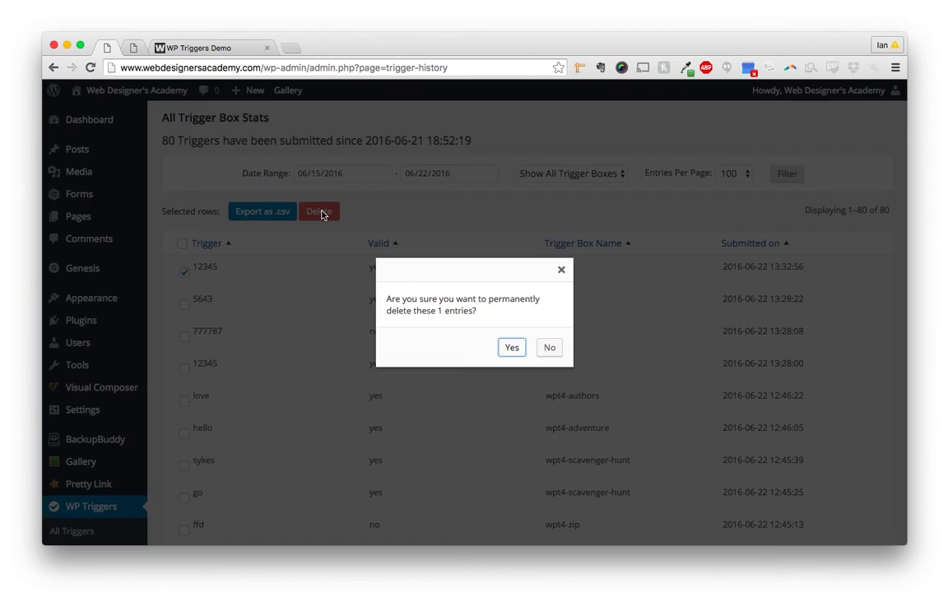
{"action": "left_click", "coordinate": [510, 349]}
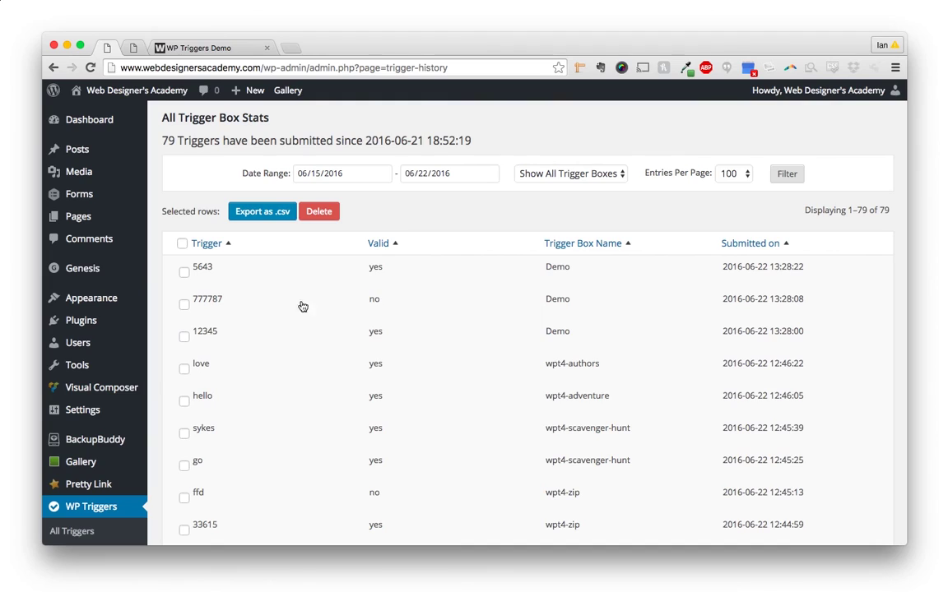
Step: Select all entries listed in the trigger history
{"action": "left_click", "coordinate": [183, 245]}
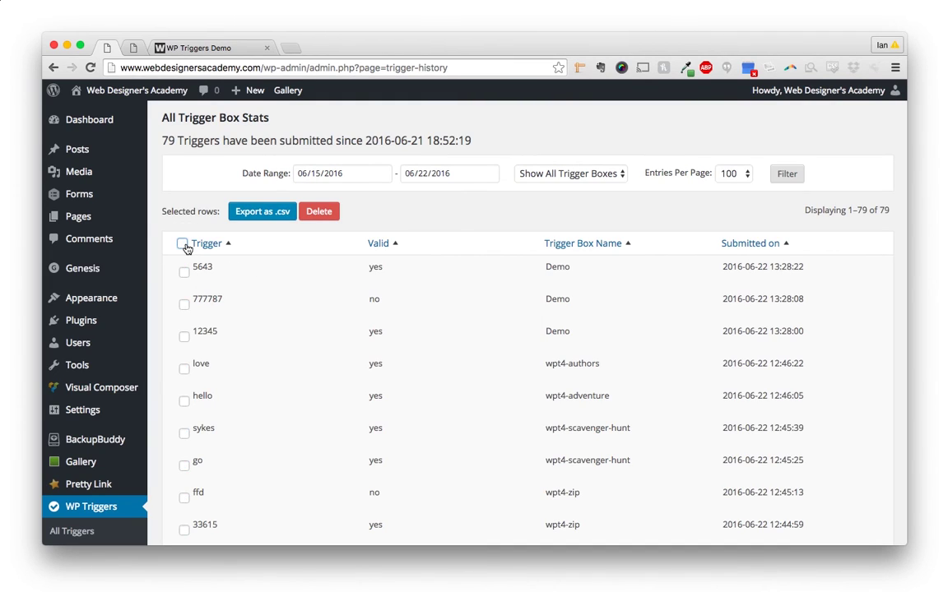